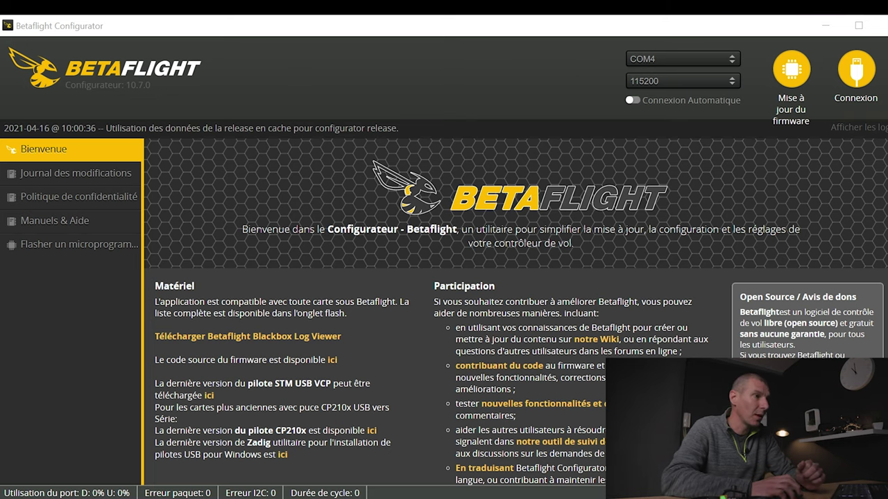
# Connect to the flight controller on COM4 at 115200 baud and look over its Installation overview.
pyautogui.click(855, 69)
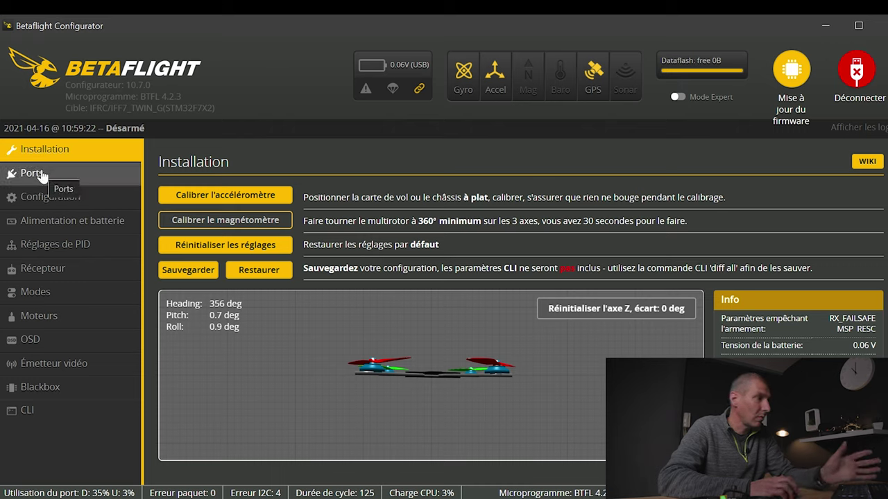
pyautogui.scroll(-3, 373, 176)
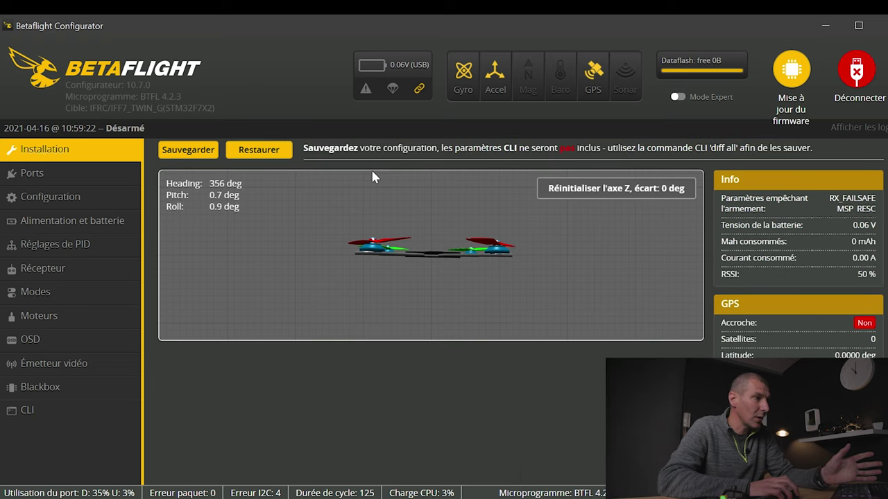
pyautogui.scroll(3, 372, 176)
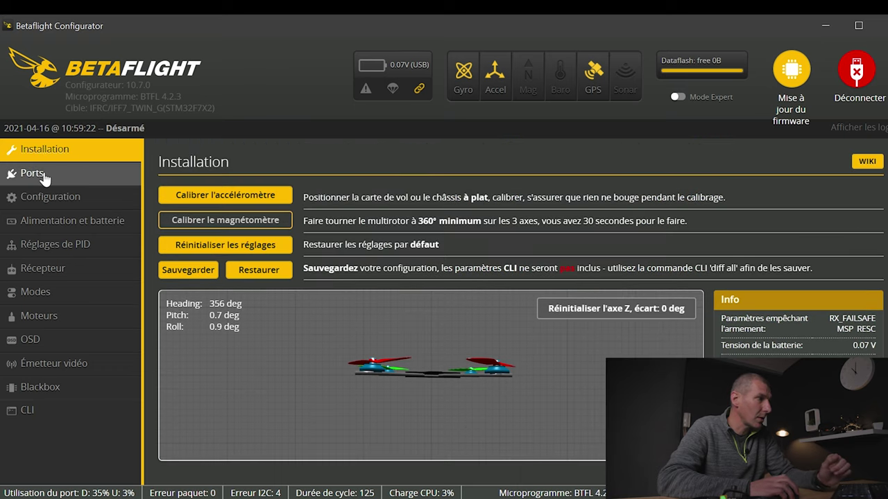
# Review the serial port assignments of the UARTs and skim the Configuration settings from the mixer to the beeper options.
pyautogui.click(44, 174)
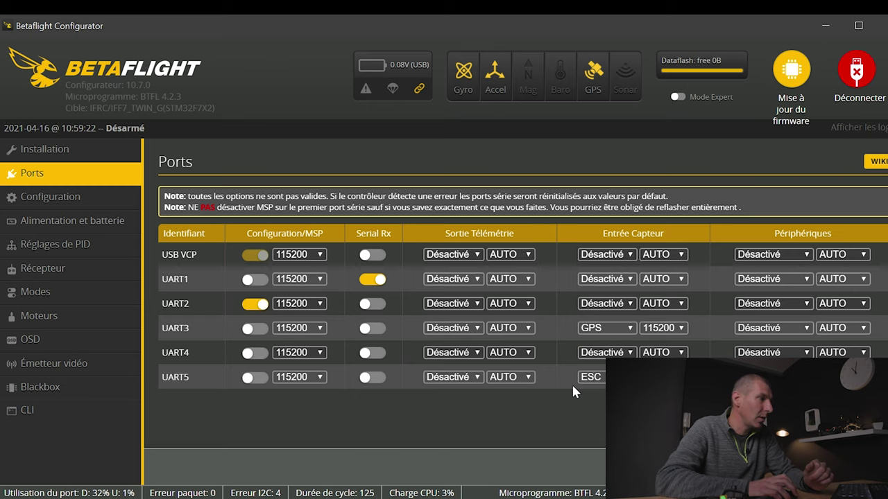
pyautogui.click(61, 196)
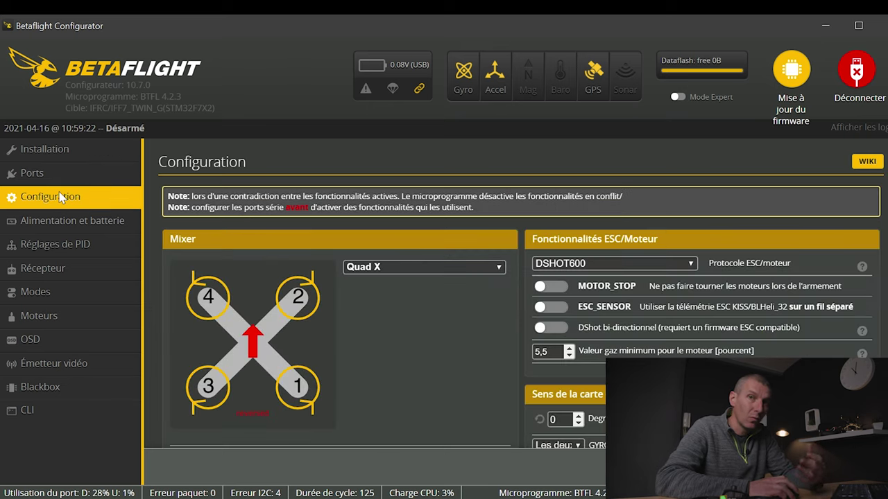
pyautogui.scroll(-15, 433, 307)
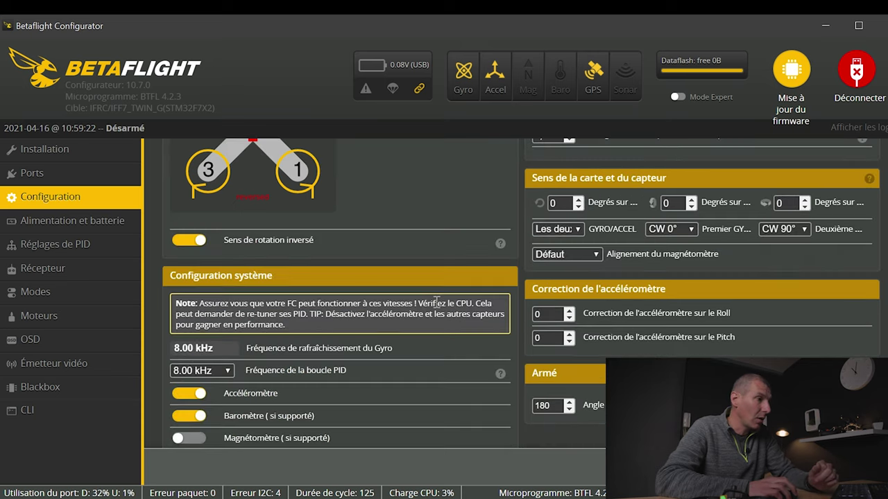
pyautogui.scroll(-12, 436, 303)
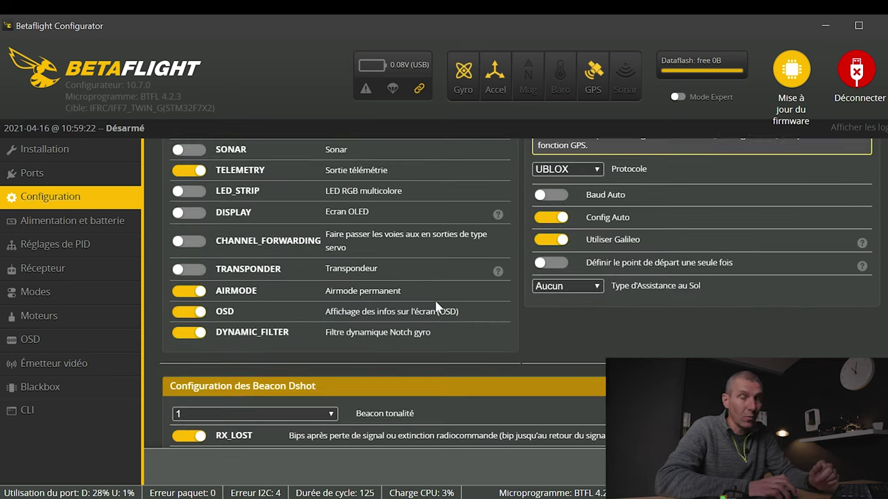
pyautogui.scroll(20, 437, 301)
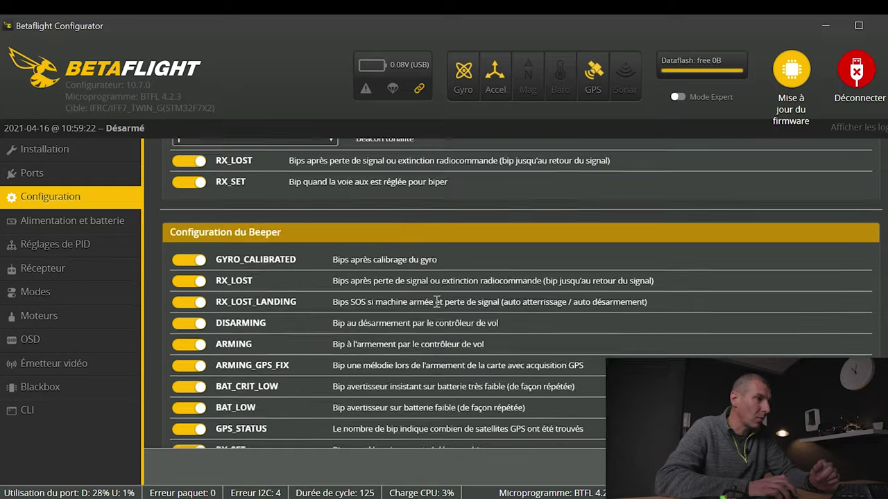
pyautogui.scroll(3, 435, 308)
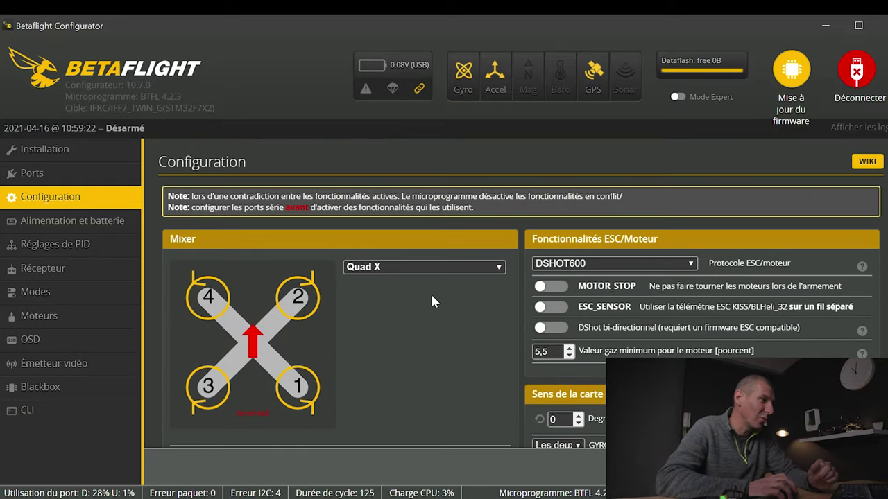
pyautogui.scroll(-6, 422, 317)
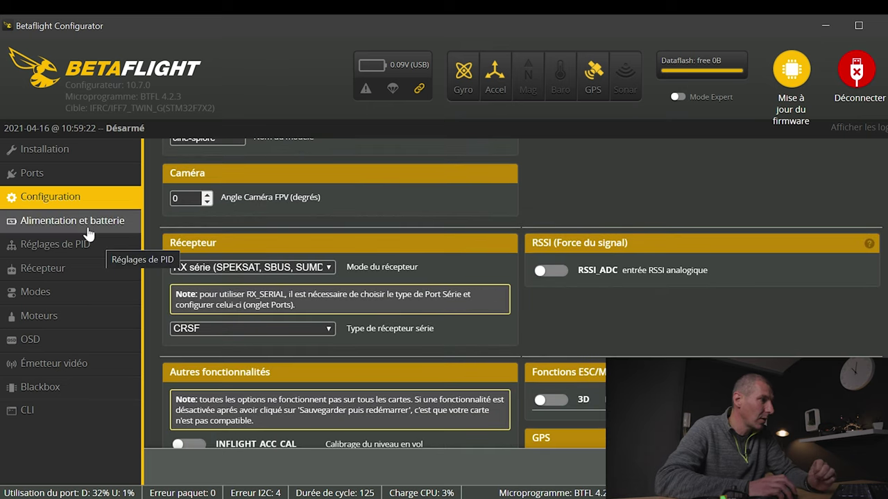
# Examine the Configuration settings in detail, covering system sensors, model name, receiver type, other features and GPS.
pyautogui.click(87, 223)
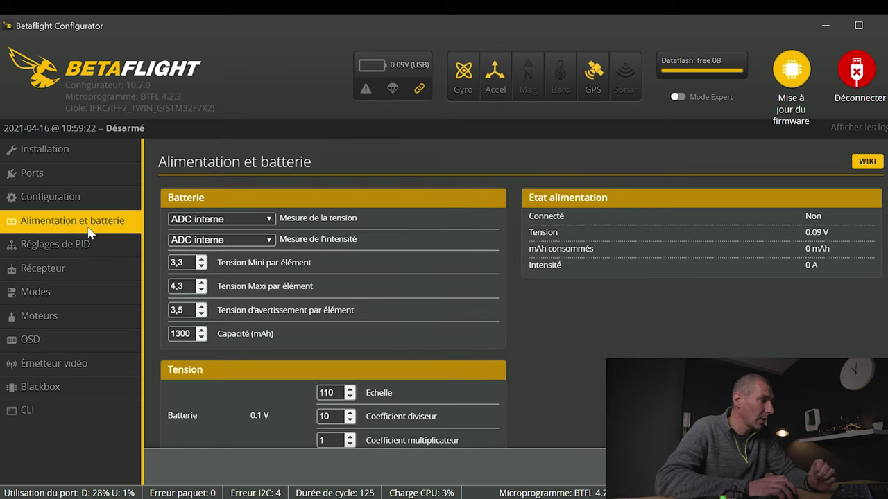
pyautogui.click(52, 198)
pyautogui.scroll(-3, 366, 320)
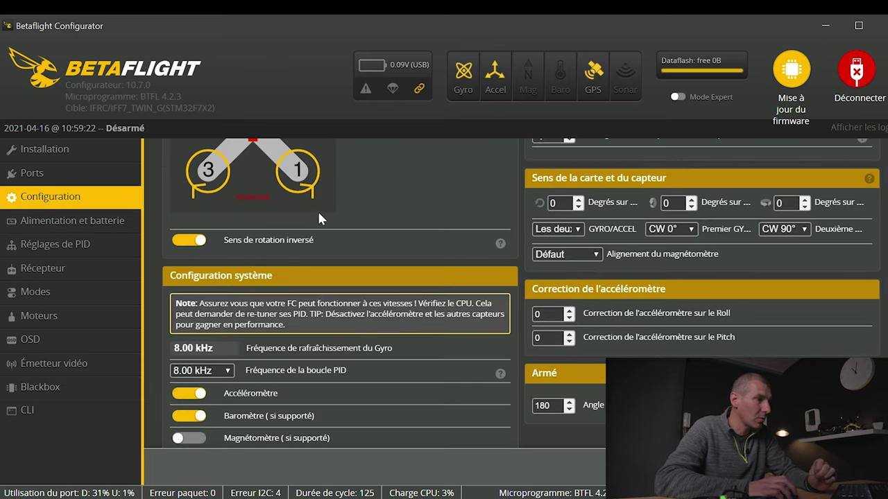
pyautogui.scroll(-2, 323, 218)
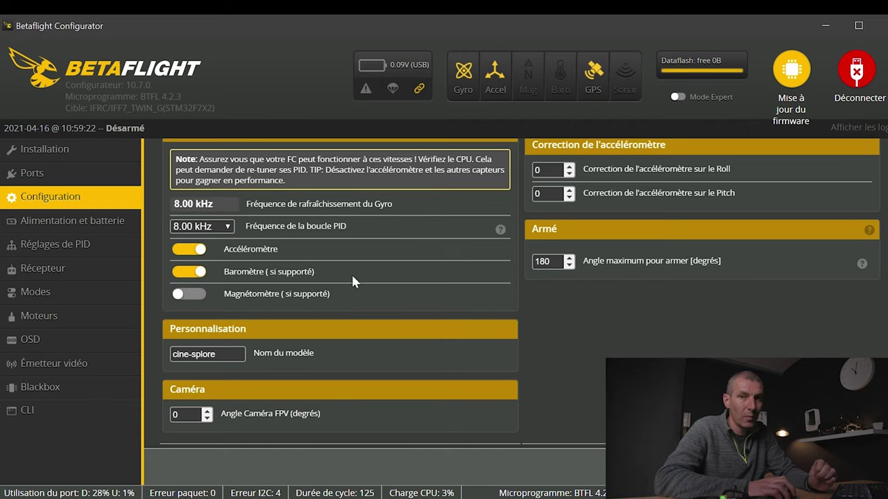
pyautogui.scroll(-2, 351, 271)
pyautogui.scroll(-3, 351, 271)
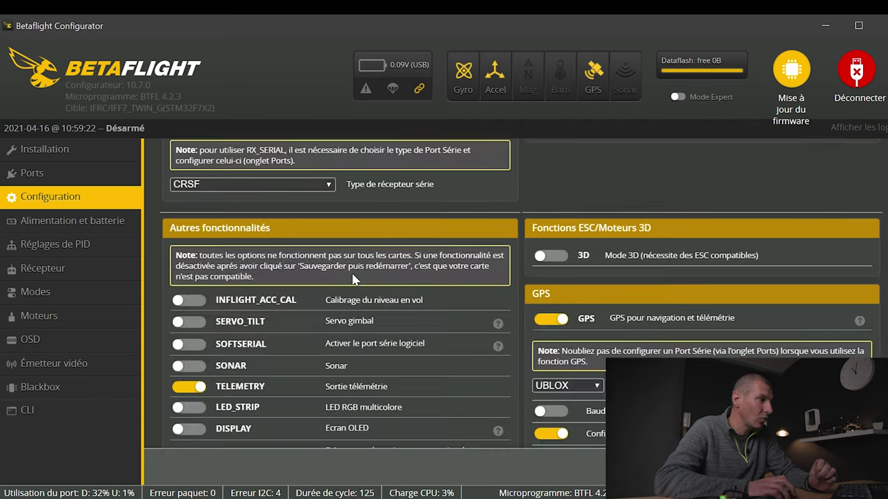
pyautogui.scroll(-1, 416, 283)
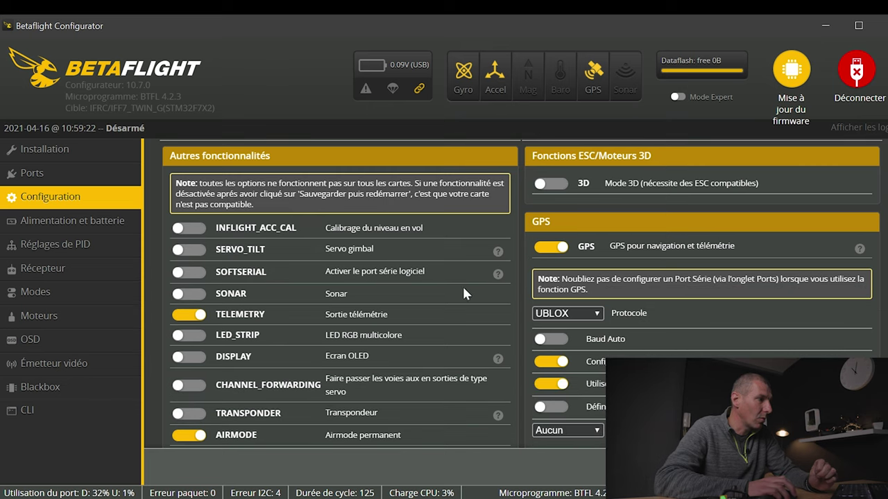
pyautogui.scroll(-1, 464, 294)
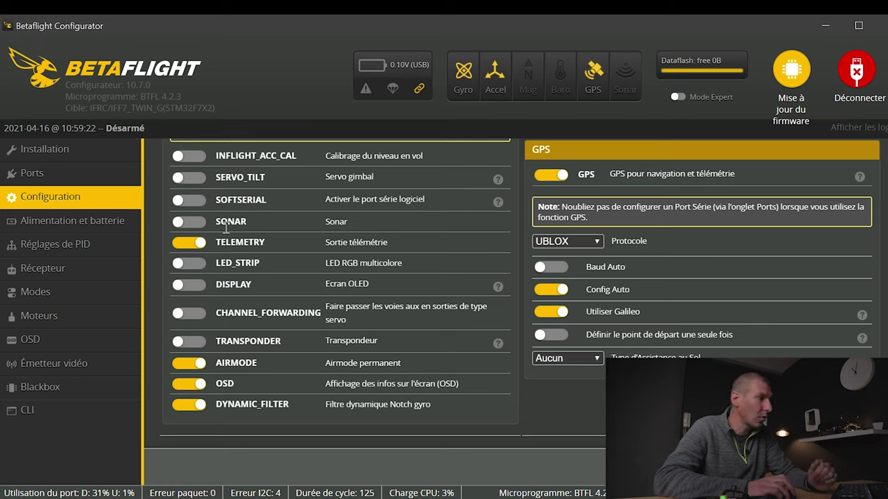
# Review the battery voltage and current settings, along with the PID and rate settings of the profile.
pyautogui.click(47, 222)
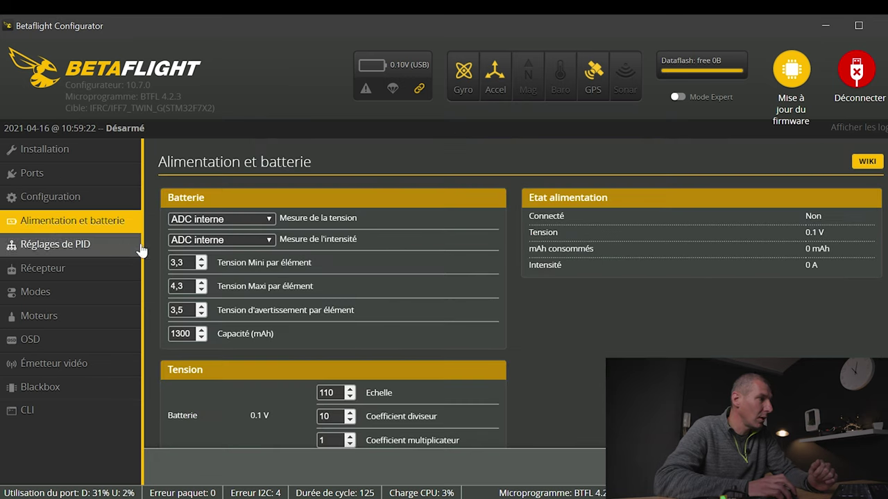
pyautogui.scroll(-2, 329, 267)
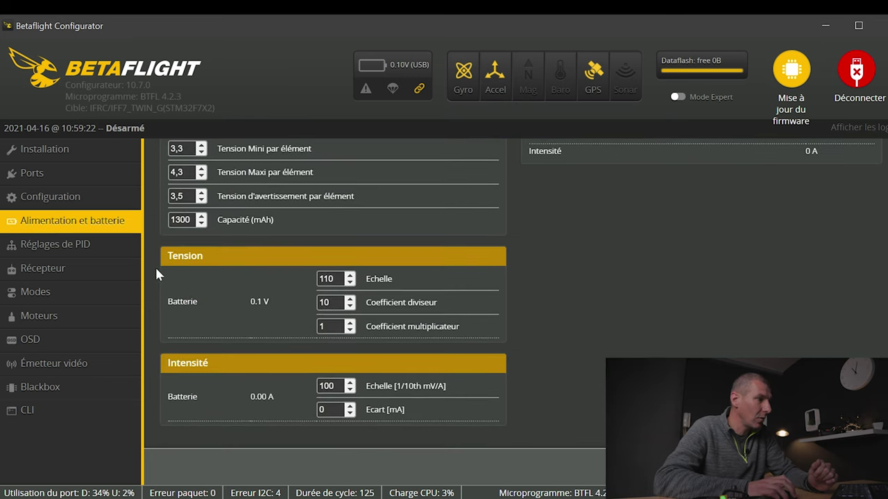
pyautogui.click(31, 251)
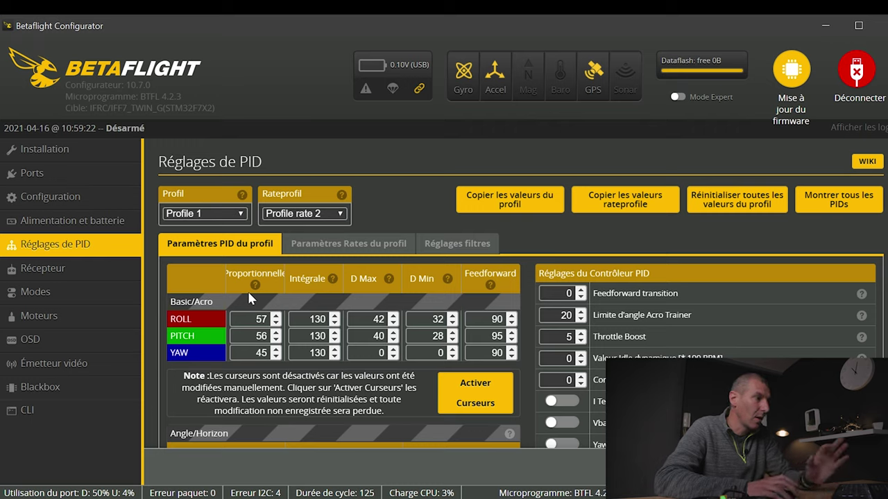
pyautogui.click(341, 247)
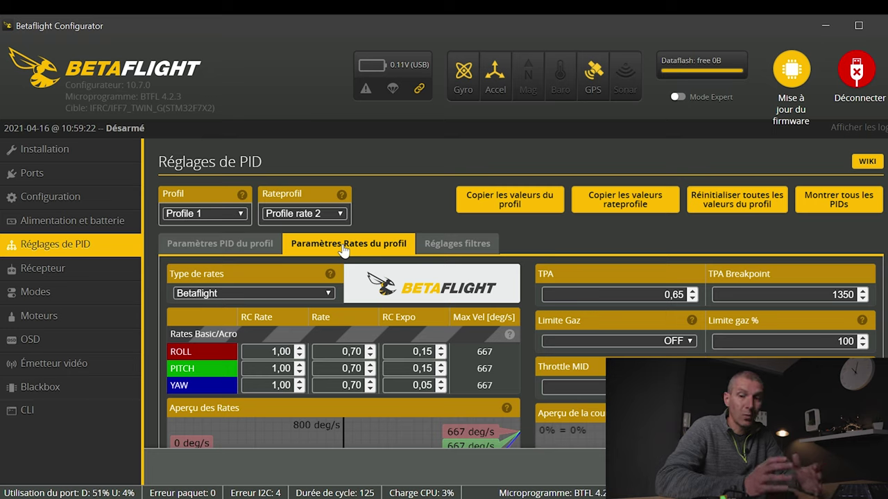
# Review the receiver's channel values, channel order, stick limits, deadbands and RC smoothing settings.
pyautogui.click(62, 277)
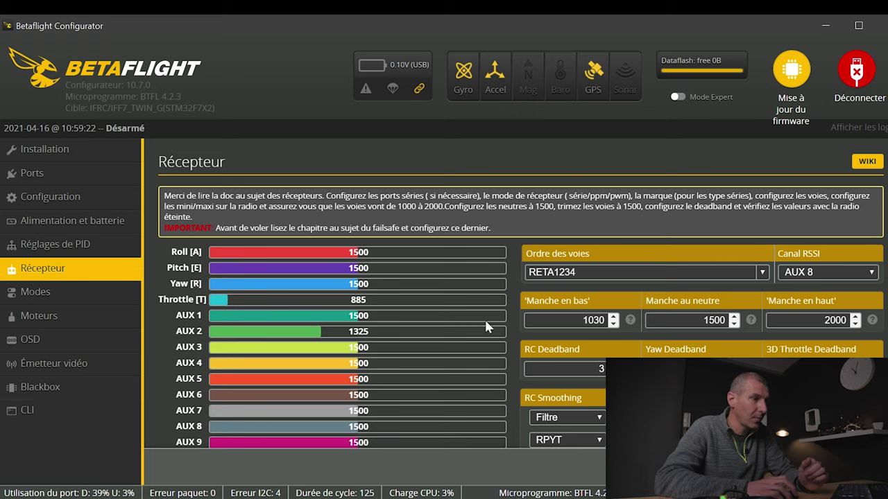
pyautogui.scroll(-6, 513, 292)
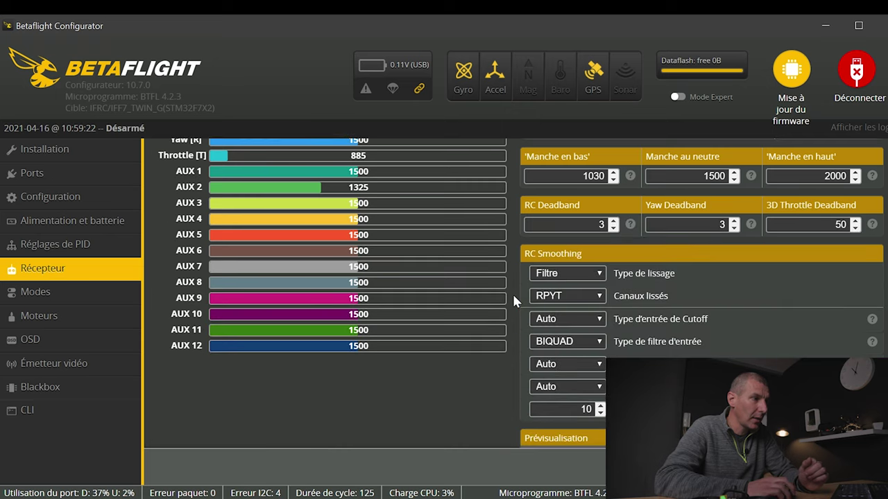
pyautogui.scroll(8, 514, 300)
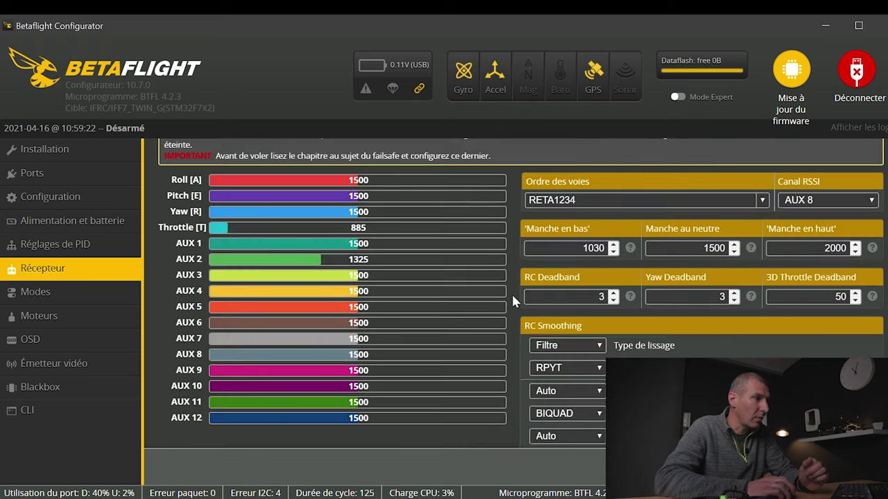
# Examine the AUX channel ranges assigned to the ARM, GPS RESCUE, BEEPER and PREARM modes.
pyautogui.click(17, 297)
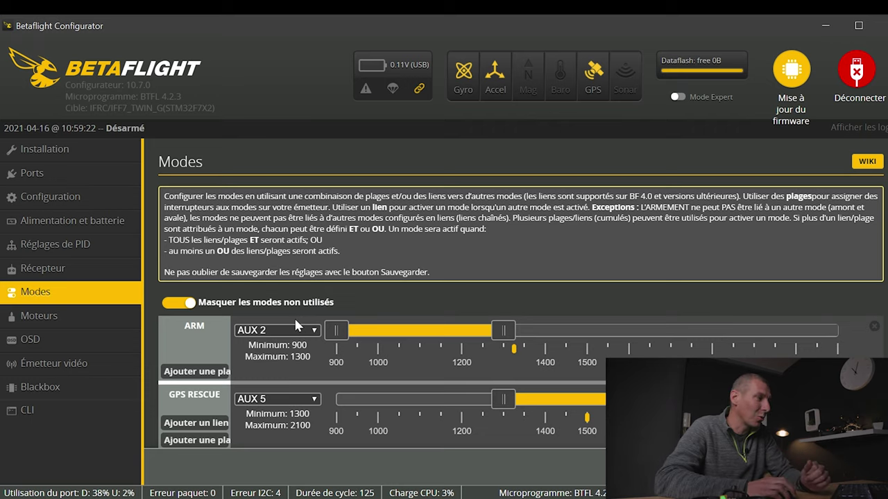
pyautogui.scroll(-1, 295, 316)
pyautogui.scroll(-1, 312, 344)
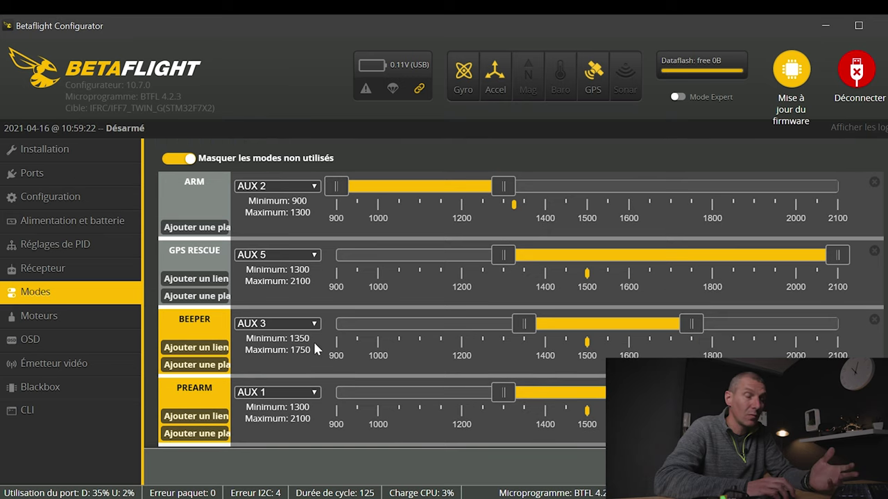
pyautogui.scroll(-1, 313, 347)
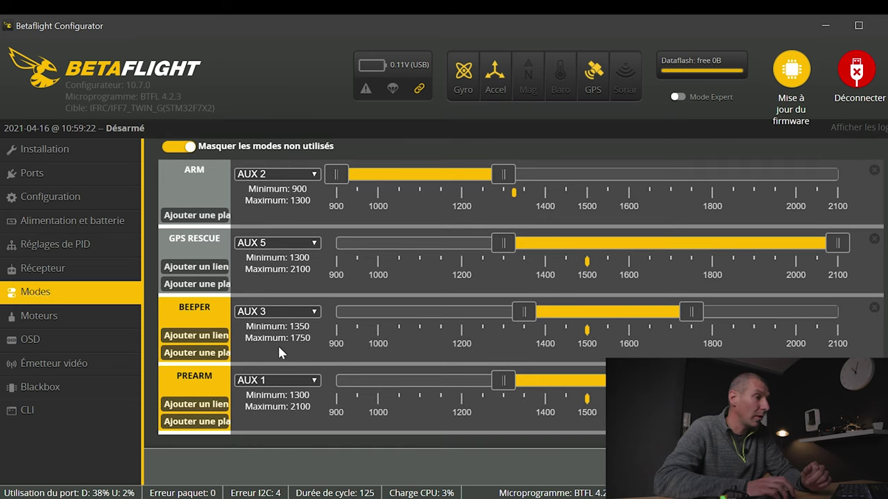
# Look through the motors, OSD, video transmitter and Blackbox settings.
pyautogui.click(74, 318)
pyautogui.click(67, 347)
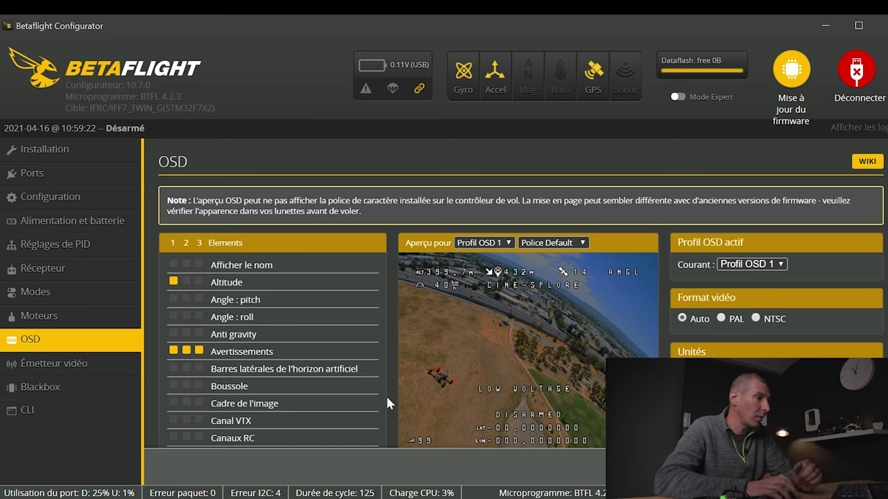
pyautogui.click(62, 366)
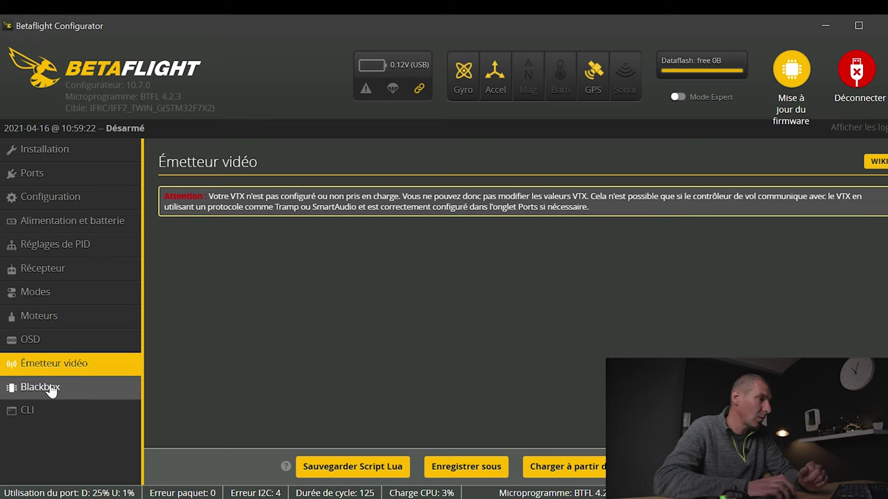
pyautogui.click(51, 386)
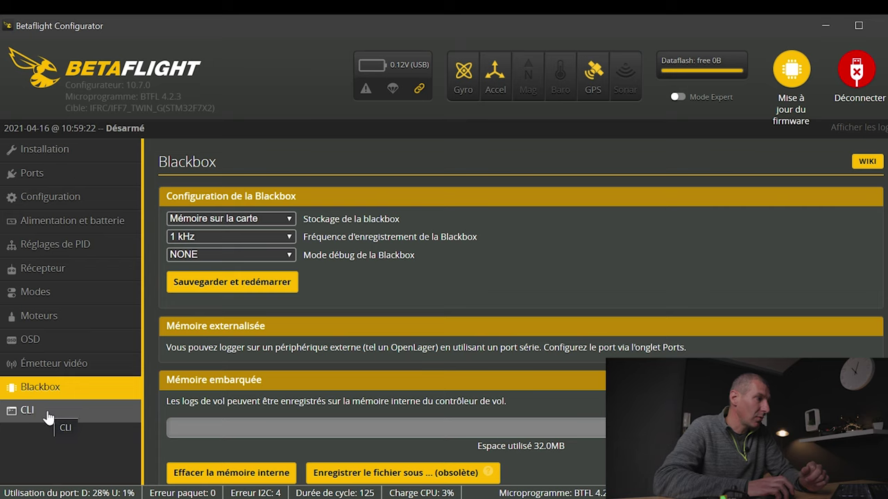
# Run the "diff all" command in the CLI and look through its output back to the beginning.
pyautogui.click(40, 415)
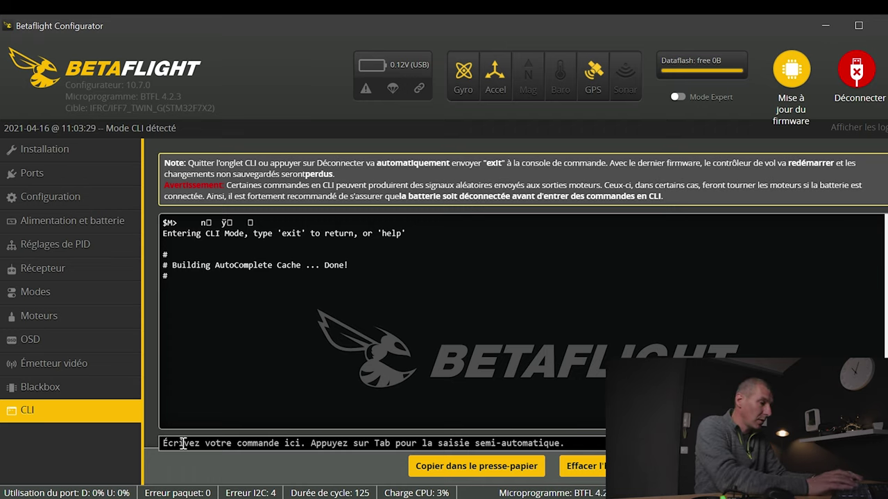
pyautogui.write('diff')
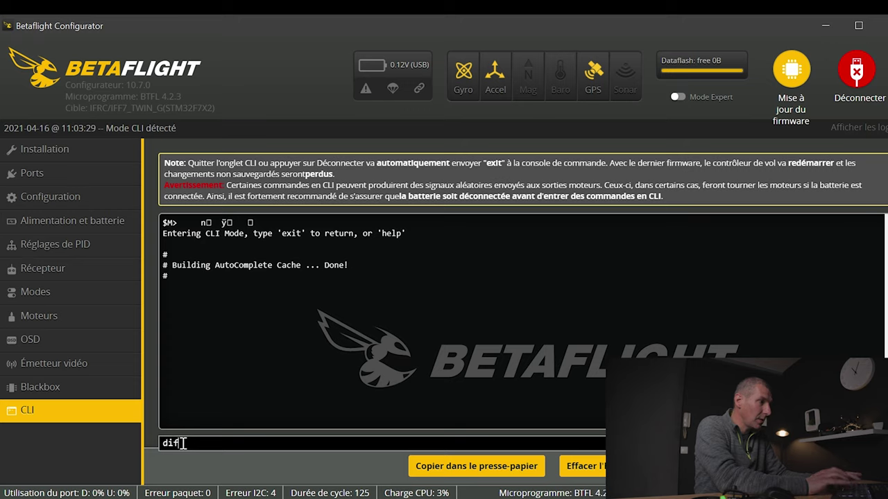
pyautogui.write(' all')
pyautogui.press('Return')
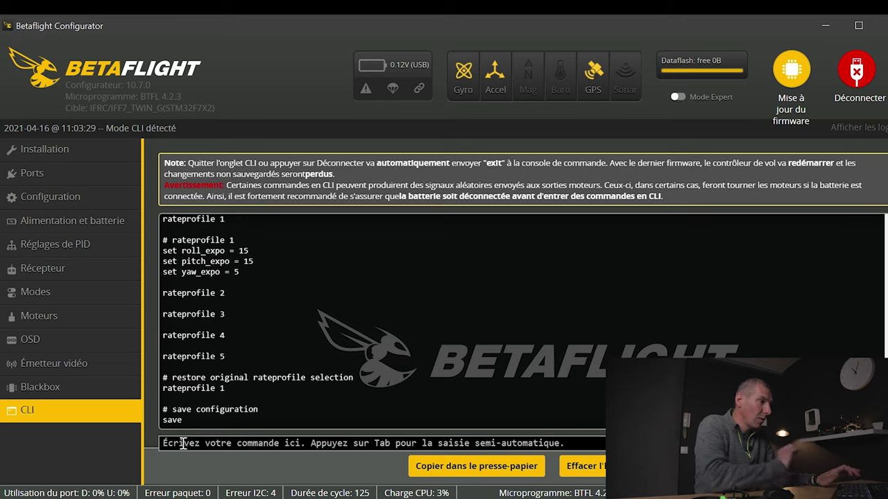
pyautogui.scroll(20, 248, 377)
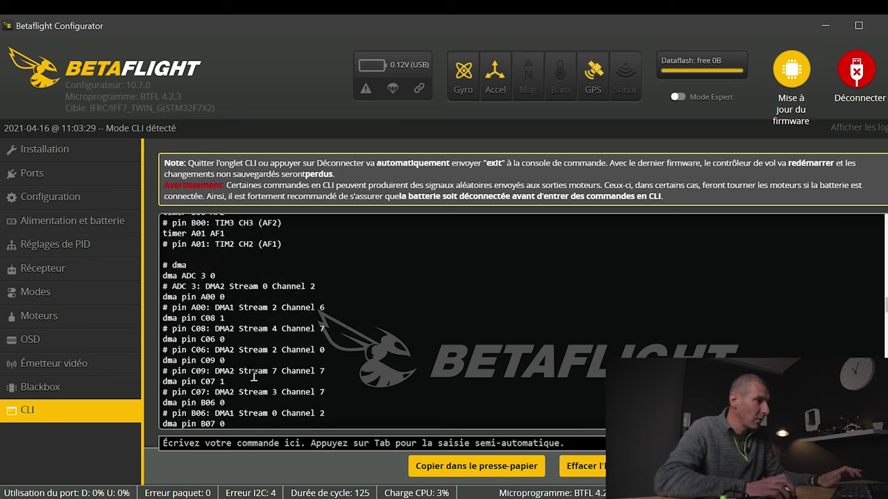
pyautogui.scroll(-5, 252, 371)
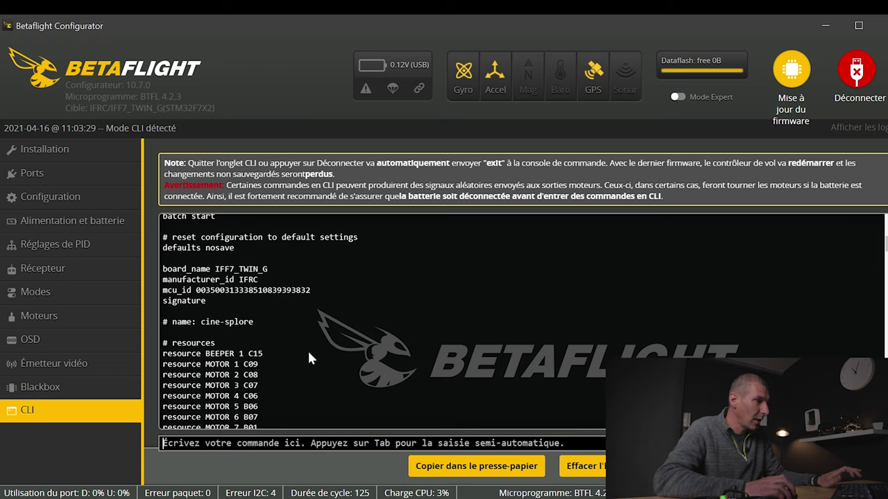
pyautogui.scroll(5, 170, 340)
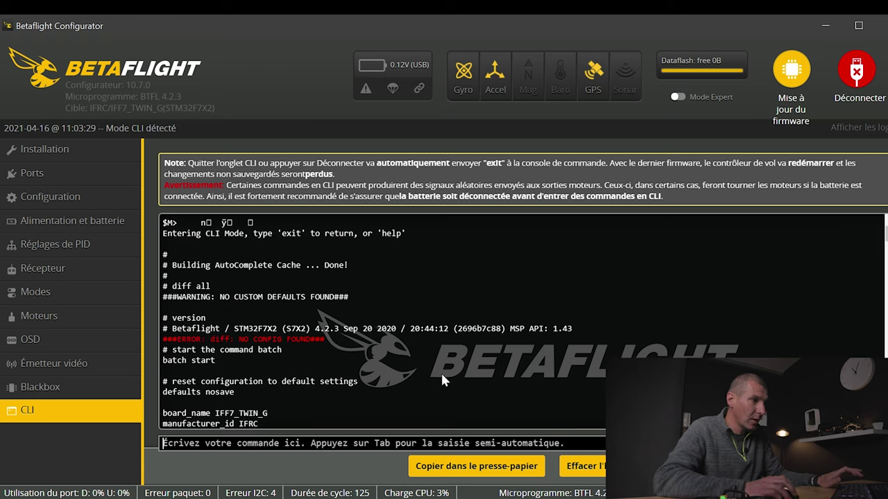
# Review the "diff all" output, highlighting the block from the craft name or resources down to "# save configuration", and return to its start.
pyautogui.scroll(-2, 442, 375)
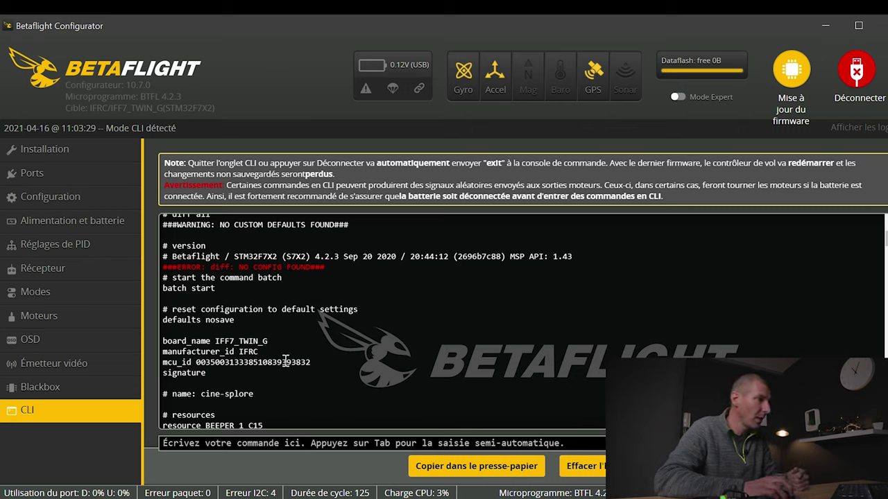
pyautogui.scroll(-2, 310, 355)
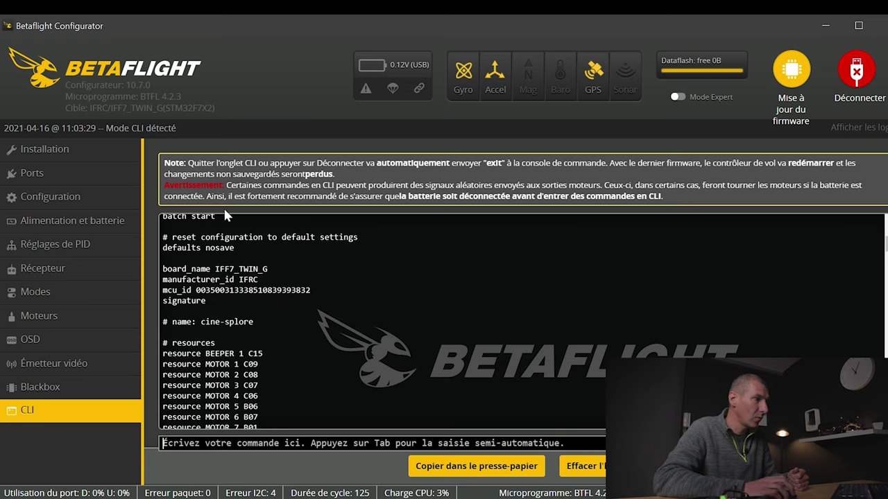
pyautogui.scroll(-2, 312, 290)
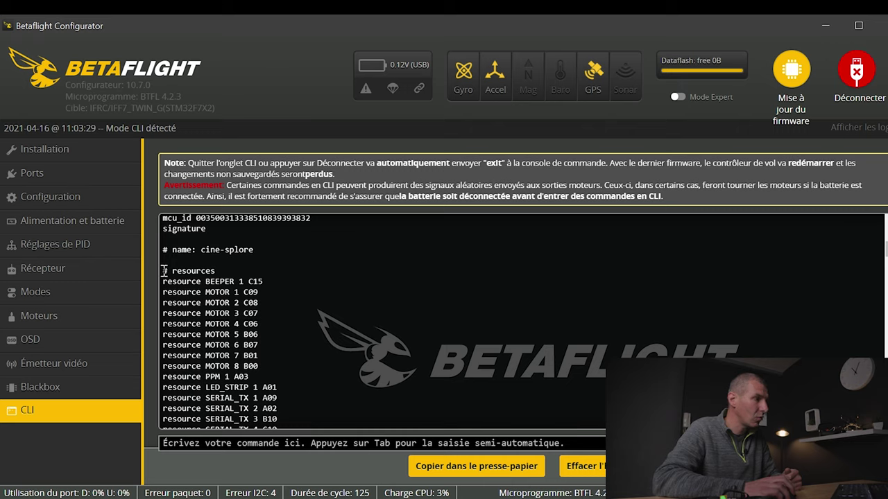
pyautogui.moveTo(162, 251); pyautogui.dragTo(291, 409)
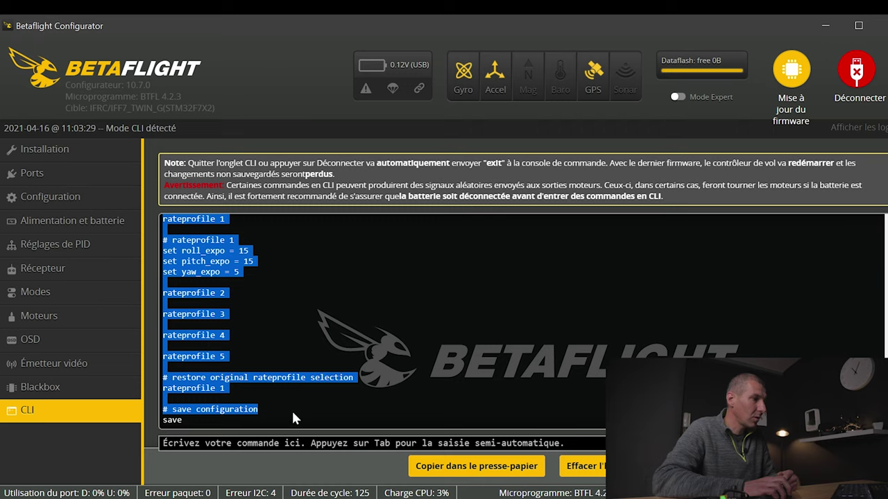
pyautogui.click(180, 444)
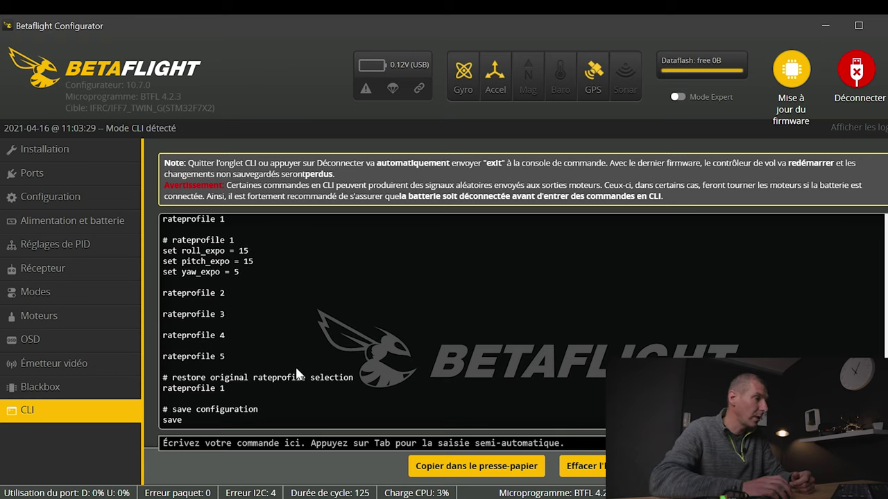
pyautogui.scroll(10, 359, 360)
pyautogui.scroll(15, 395, 364)
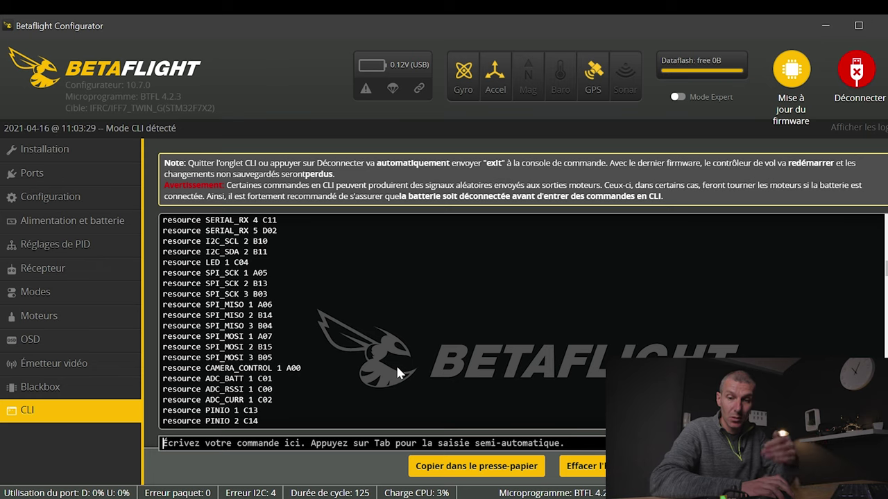
pyautogui.scroll(10, 397, 375)
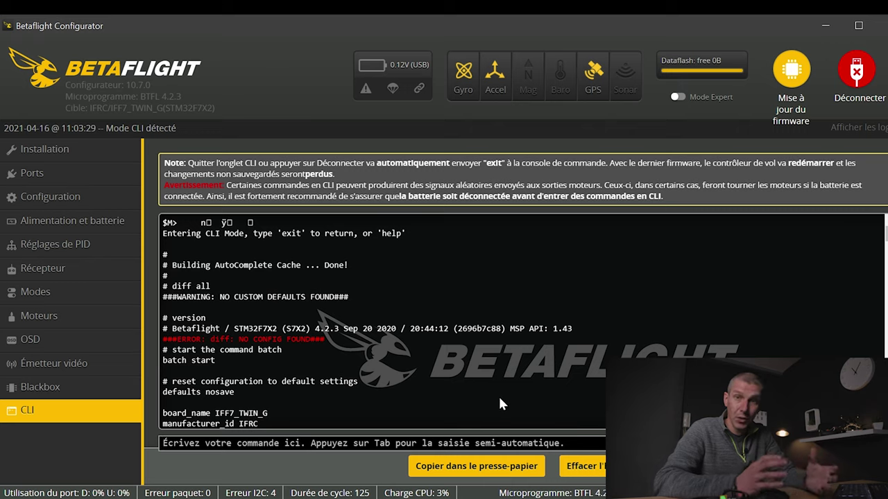
# Switch to the EmuFlight releases page on GitHub and look through the 0.3.3 release notes down to the assets.
pyautogui.hotkey('alt', 'Tab')
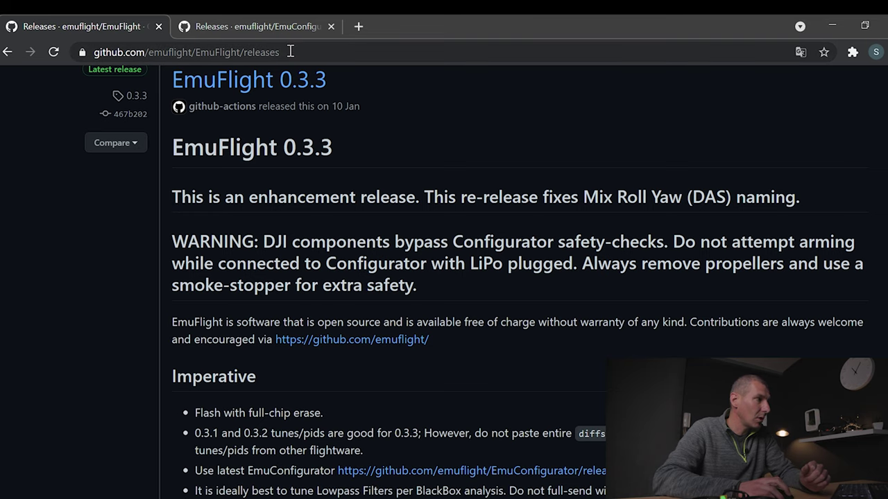
pyautogui.scroll(-2, 387, 210)
pyautogui.scroll(-15, 387, 210)
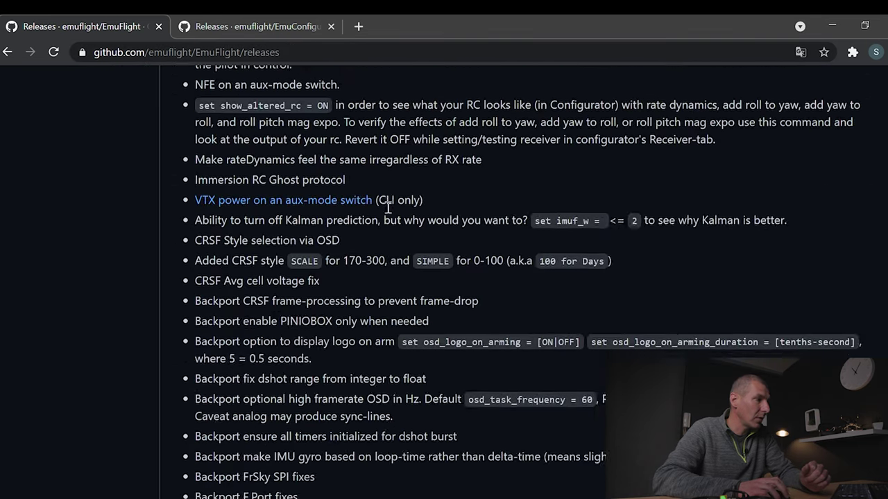
pyautogui.scroll(-14, 387, 207)
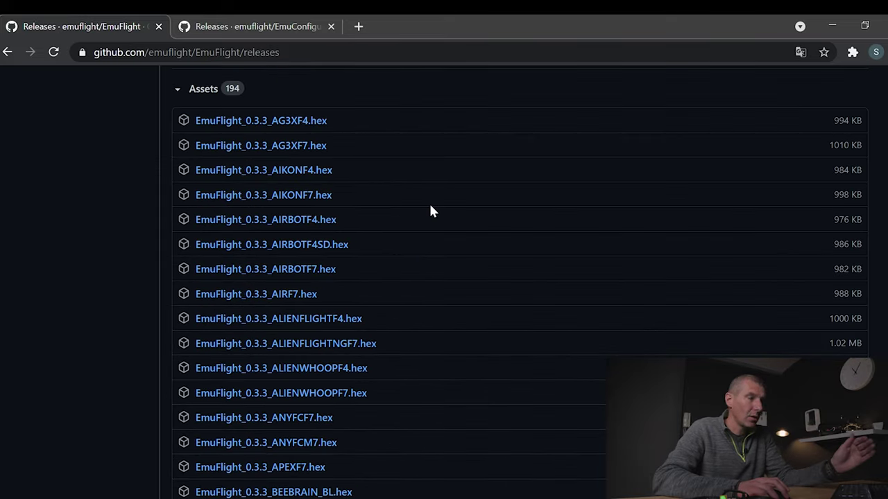
# Find the IFF7_TWIN_G hex file among the EmuFlight 0.3.3 assets and compare it with the board target in Betaflight Configurator.
pyautogui.scroll(-1, 427, 205)
pyautogui.scroll(-4, 426, 205)
pyautogui.scroll(-3, 435, 206)
pyautogui.scroll(-1, 438, 212)
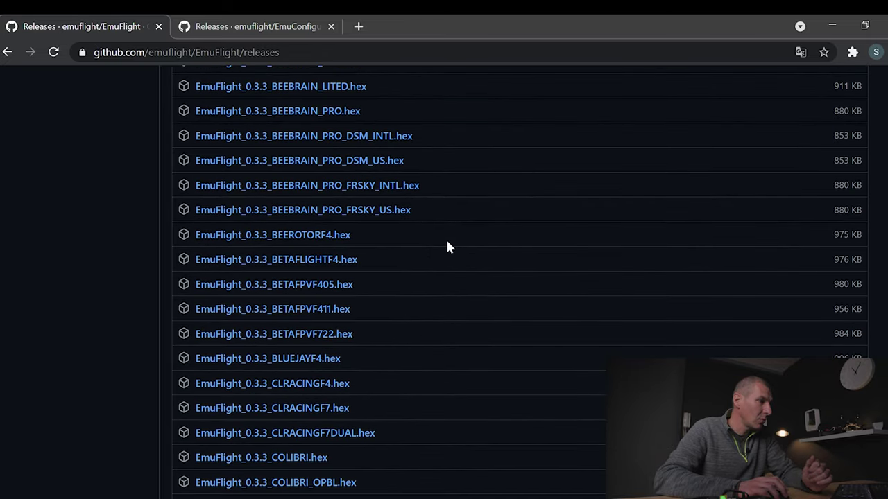
pyautogui.scroll(-4, 447, 244)
pyautogui.scroll(-2, 448, 247)
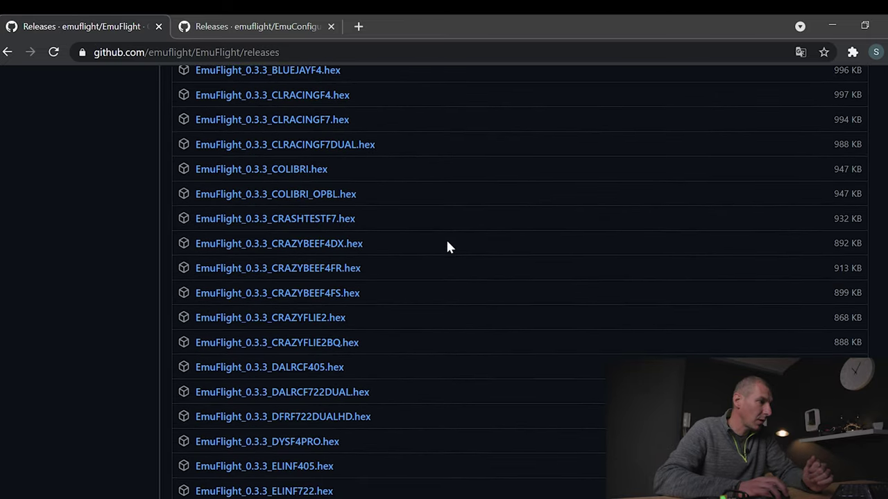
pyautogui.scroll(-2, 447, 247)
pyautogui.scroll(-2, 448, 247)
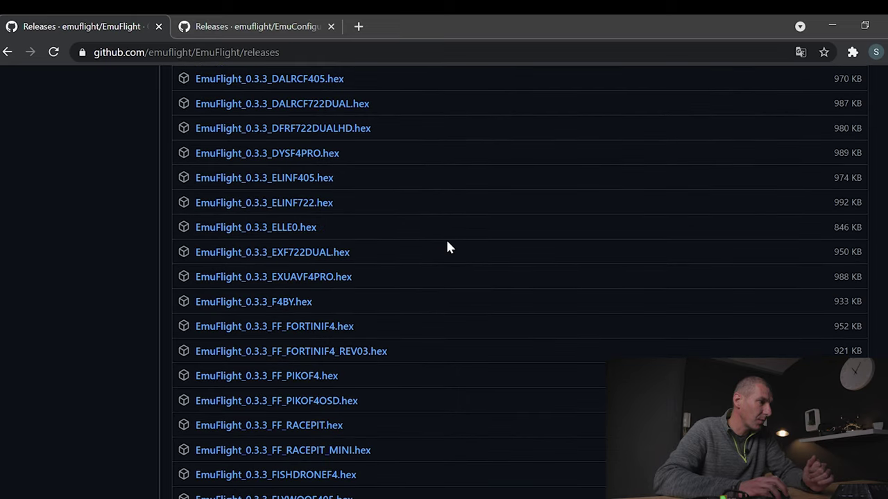
pyautogui.scroll(-3, 448, 247)
pyautogui.scroll(-4, 448, 247)
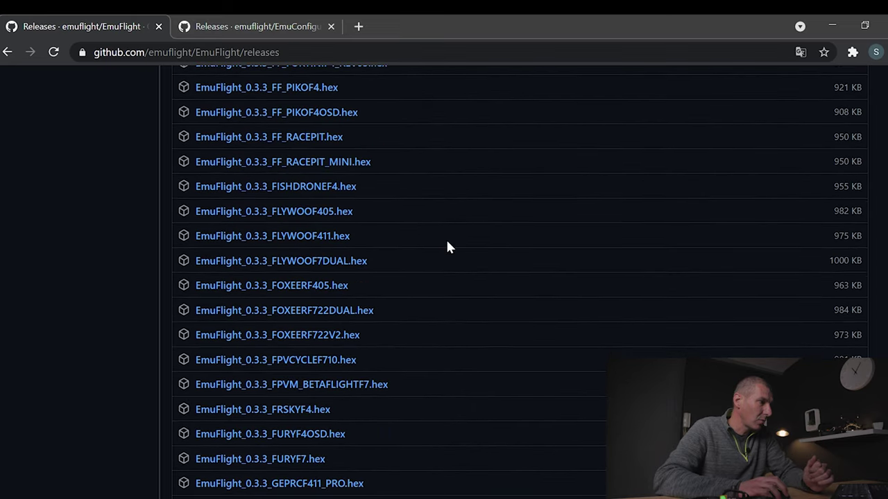
pyautogui.scroll(-3, 447, 247)
pyautogui.scroll(-2, 448, 247)
pyautogui.scroll(-1, 447, 247)
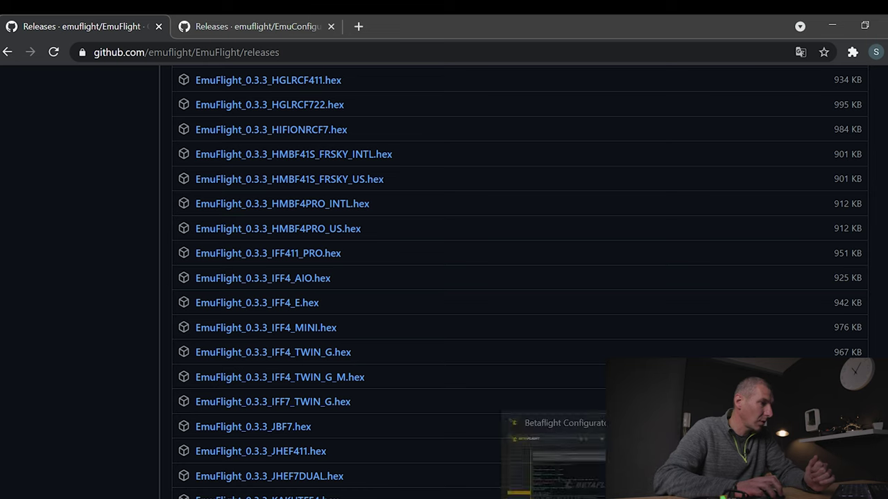
pyautogui.click(586, 496)
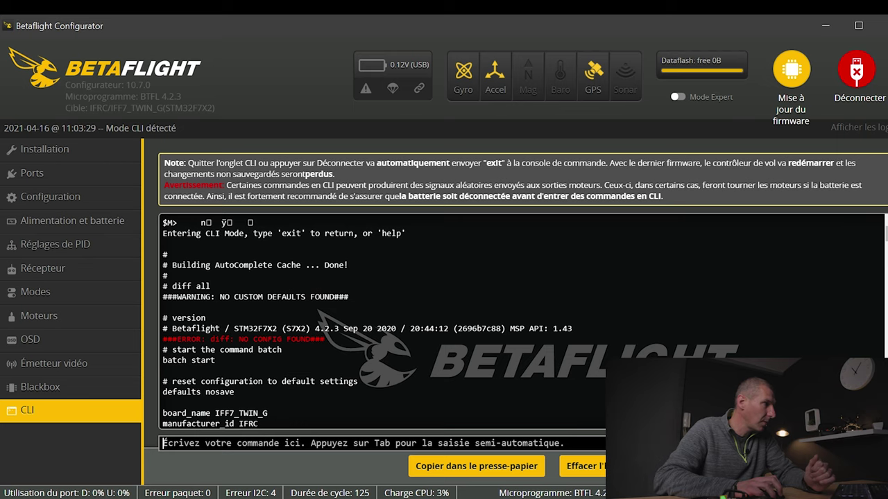
pyautogui.hotkey('alt', 'Tab')
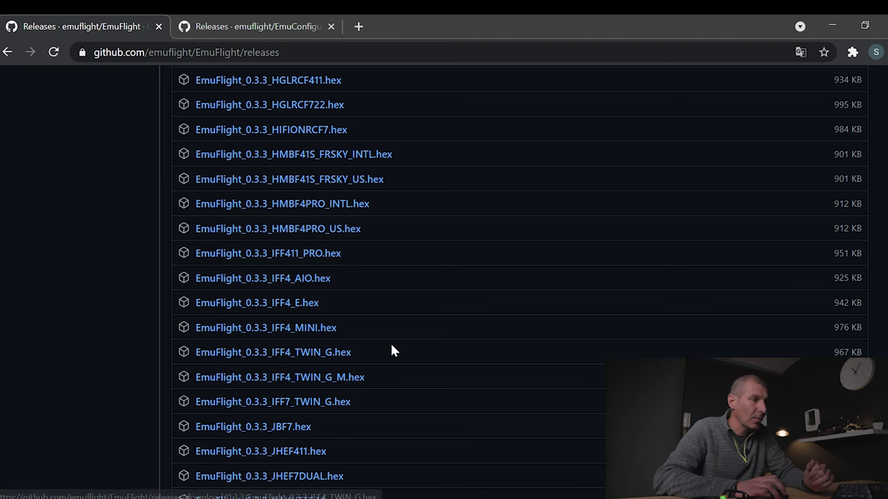
# Look back through the EmuFlight 0.3.3 firmware files for the various boards, up to the start of the list.
pyautogui.scroll(7, 391, 350)
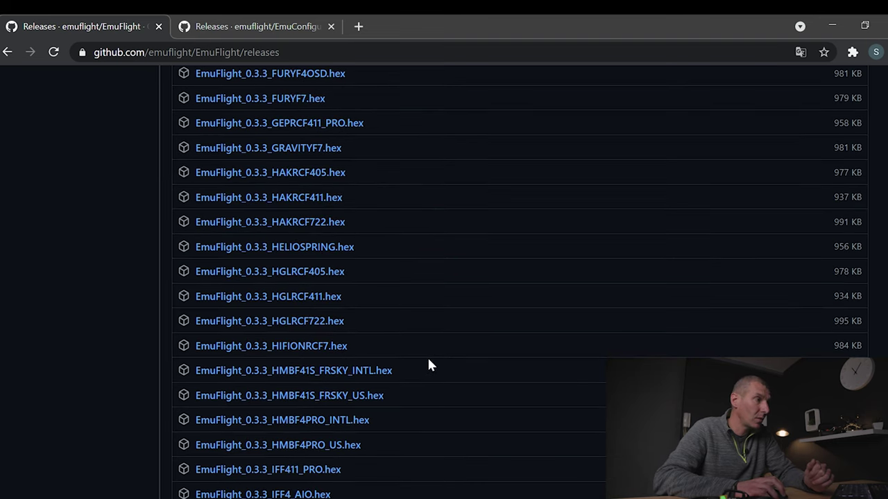
pyautogui.scroll(5, 431, 368)
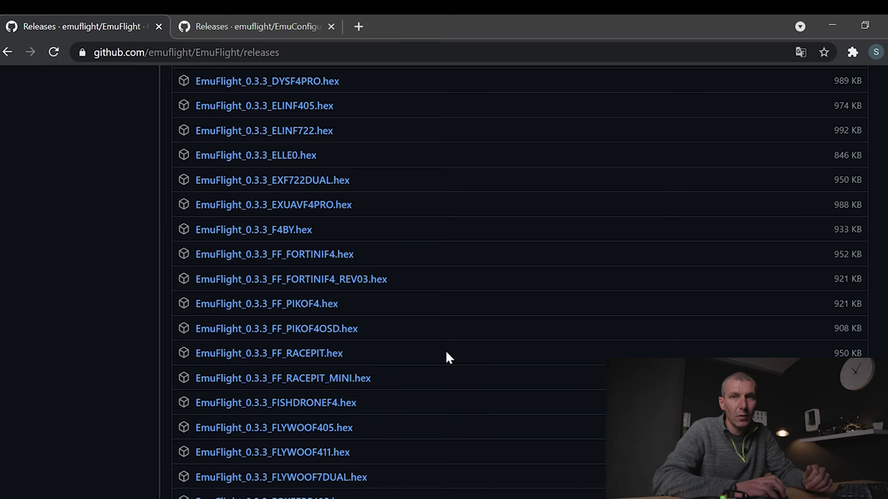
pyautogui.scroll(2, 459, 355)
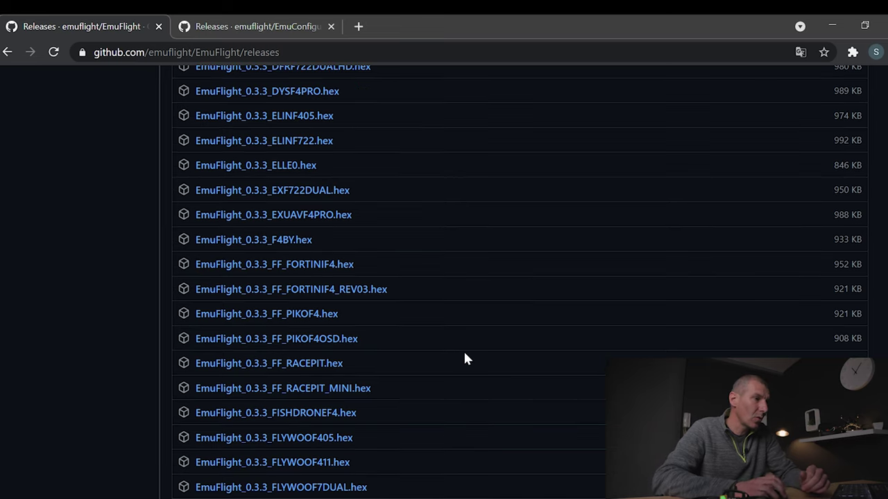
pyautogui.scroll(6, 465, 358)
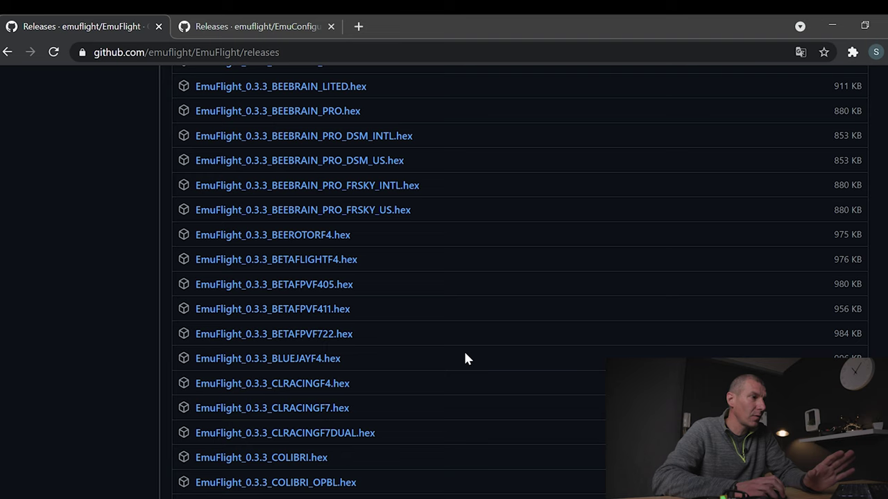
pyautogui.scroll(1, 465, 358)
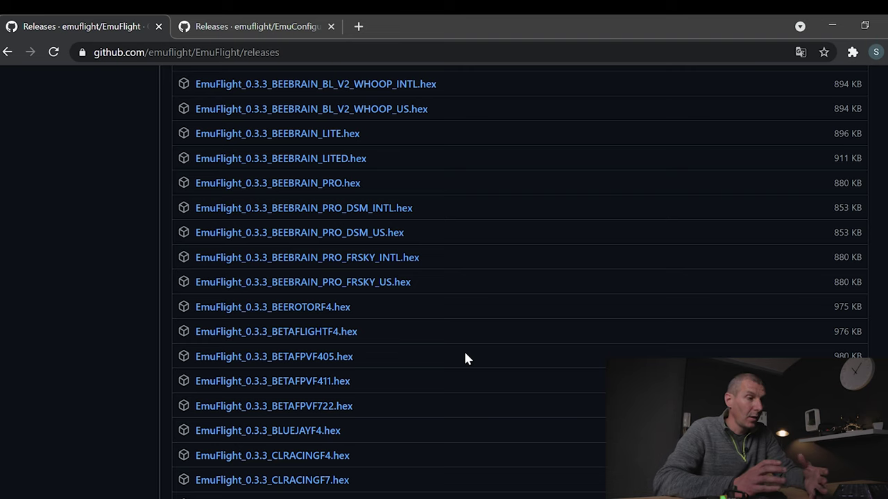
pyautogui.scroll(2, 479, 264)
pyautogui.scroll(10, 479, 263)
pyautogui.scroll(5, 478, 262)
# Open the EmuConfigurator releases page and examine the 0.3.5 changelog and its installers for the different operating systems.
pyautogui.click(267, 26)
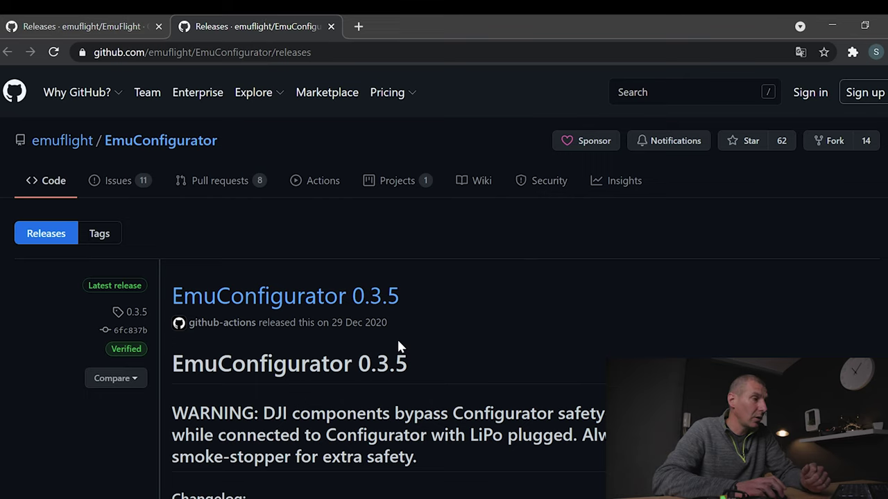
pyautogui.scroll(-7, 472, 332)
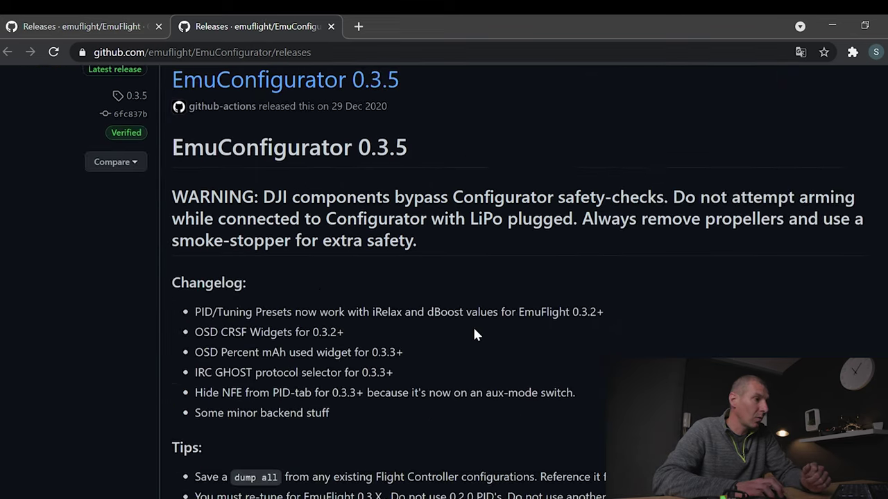
pyautogui.scroll(-10, 476, 334)
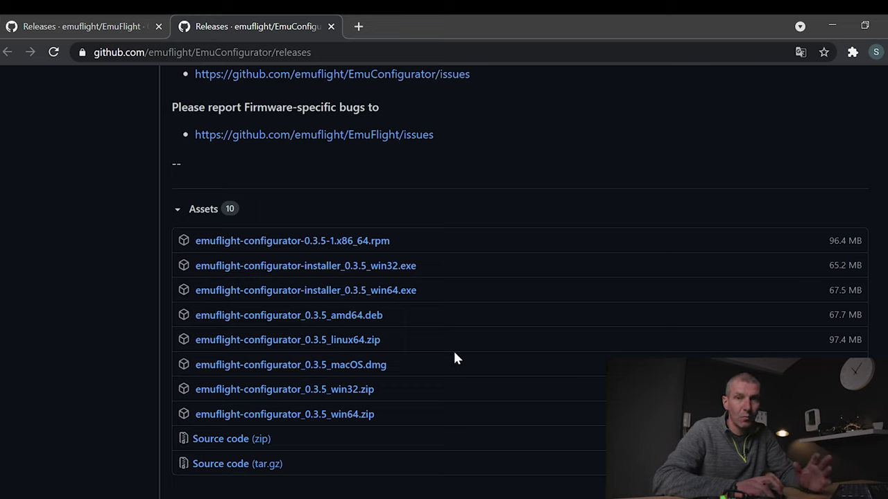
pyautogui.scroll(10, 476, 355)
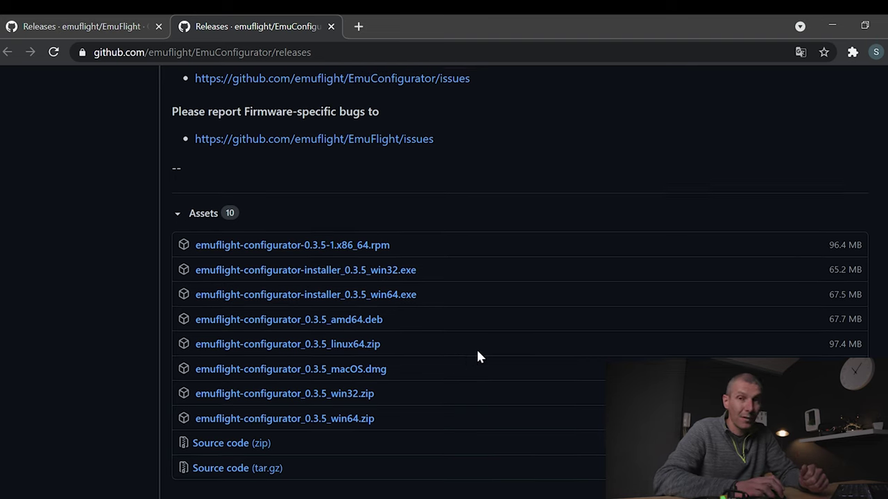
pyautogui.scroll(10, 519, 353)
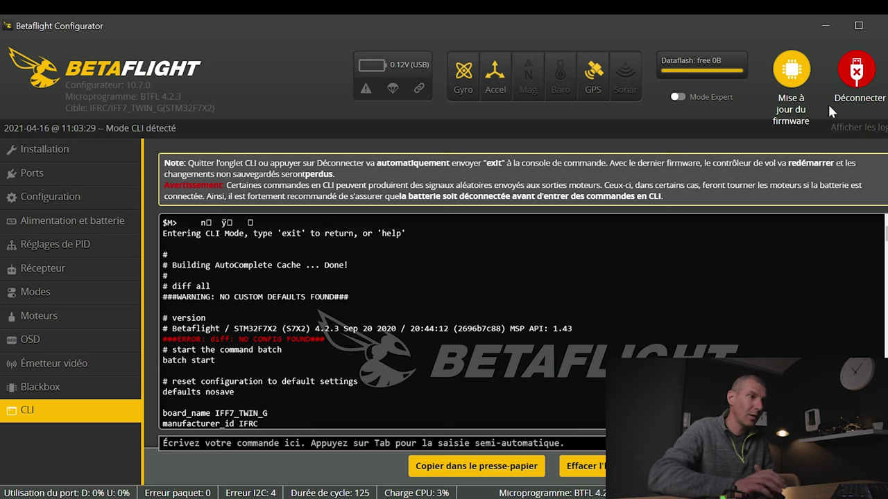
# In Betaflight Configurator, disconnect and reconnect the flight controller on COM4 at 115200 and open its CLI.
pyautogui.click(843, 77)
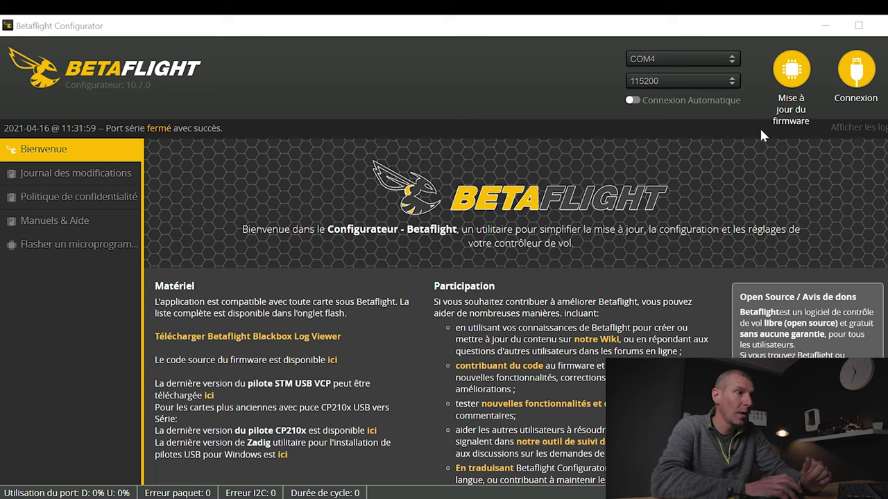
pyautogui.click(856, 67)
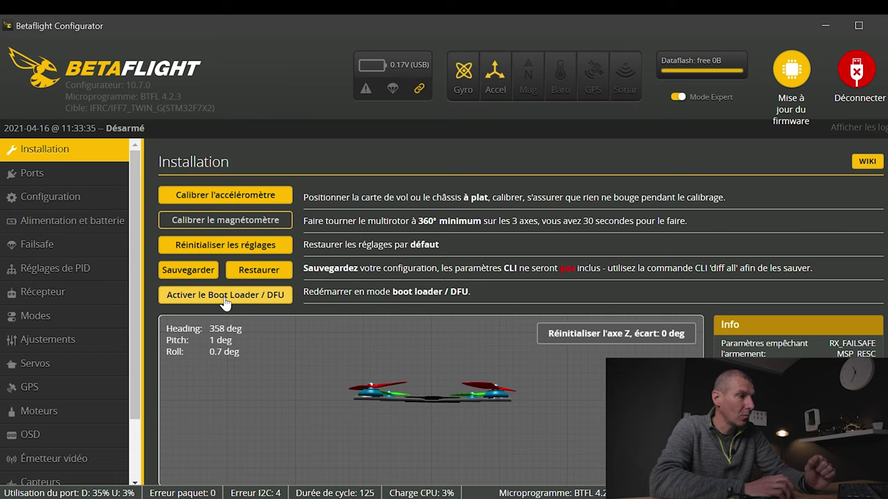
pyautogui.scroll(-2, 61, 323)
pyautogui.click(27, 477)
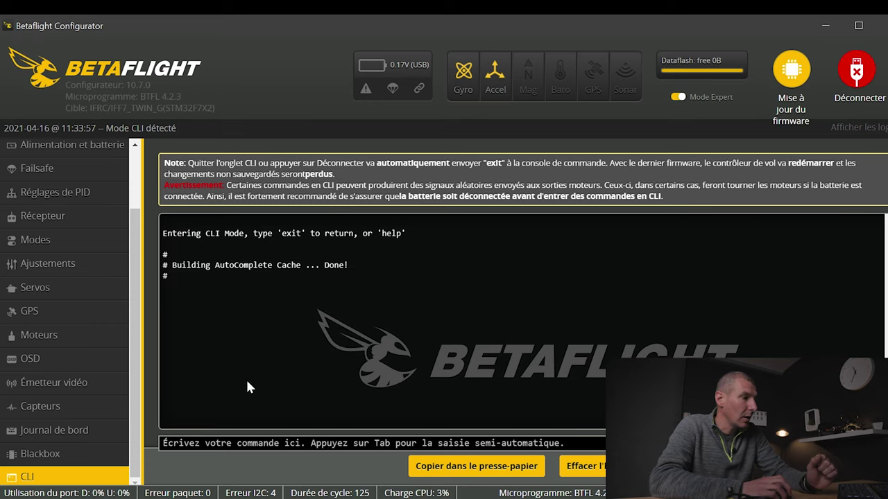
# Reboot the flight controller into DFU mode with a CLI command.
pyautogui.write('he')
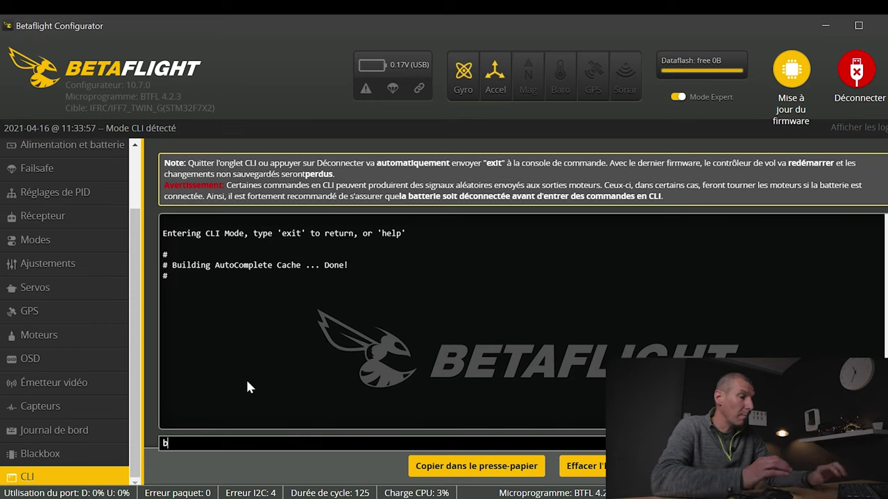
pyautogui.press('BackSpace')
pyautogui.press('BackSpace')
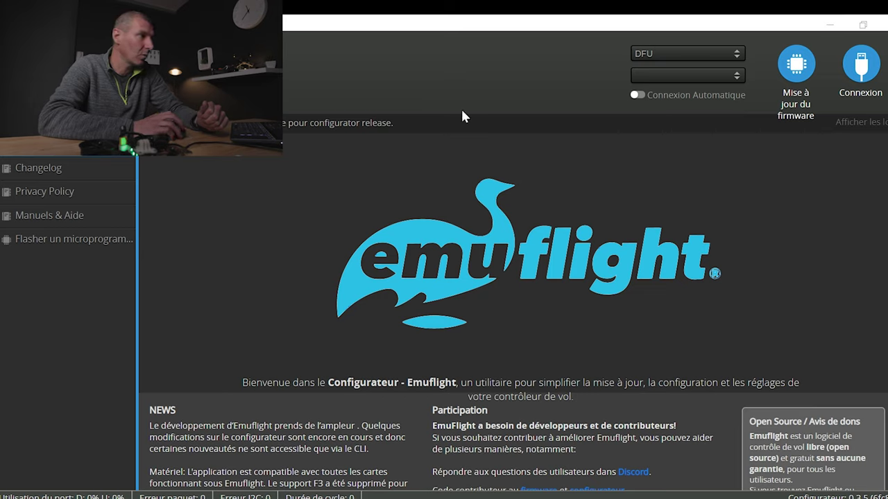
# In Emuflight Configurator, open the firmware flasher and flash 0.3.3 dated 10-01-2021 for the IFF7_TWIN_G board with full chip erase.
pyautogui.click(273, 210)
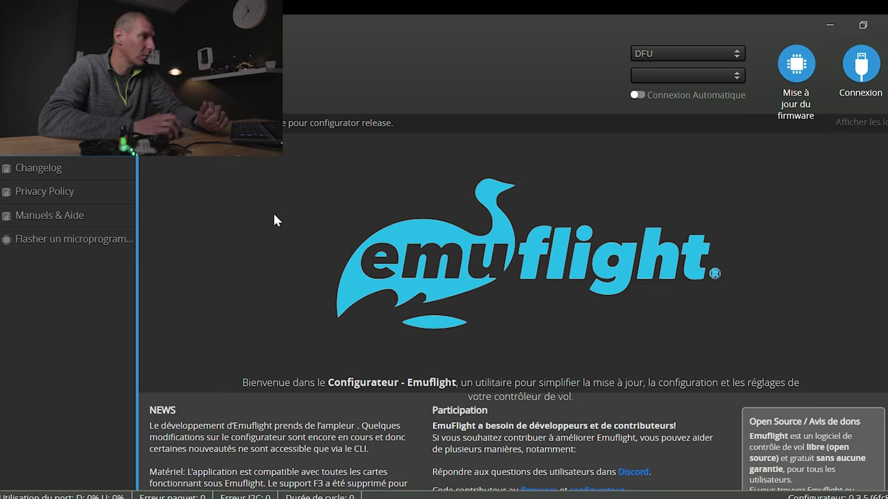
pyautogui.click(81, 246)
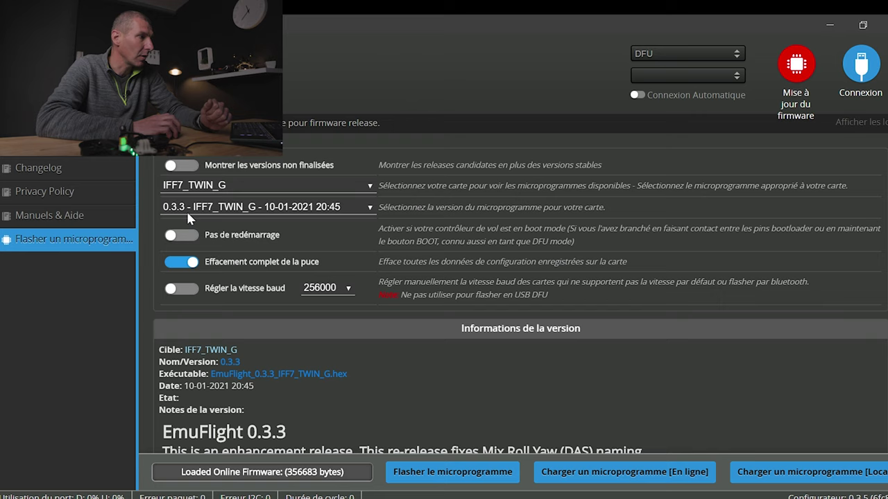
pyautogui.click(367, 208)
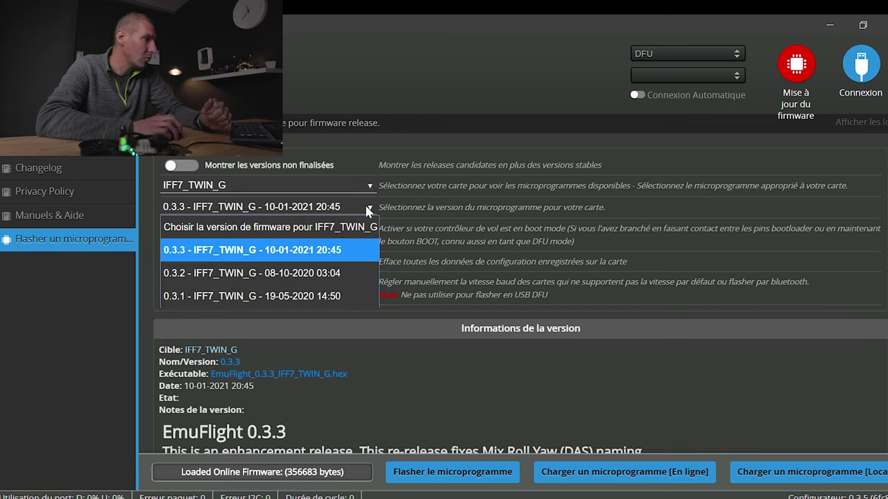
pyautogui.click(367, 208)
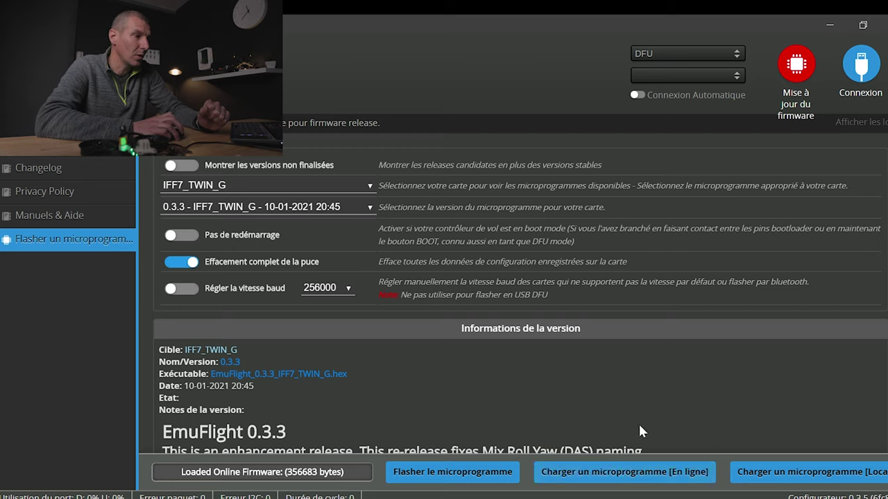
pyautogui.click(473, 478)
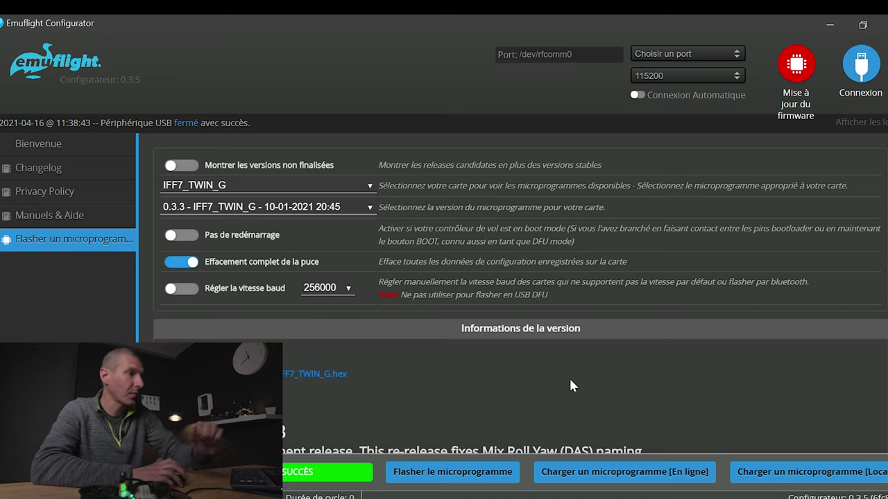
# Return to the welcome page, connect to the flashed controller on COM4 at 115200 and look over its setup page.
pyautogui.click(38, 143)
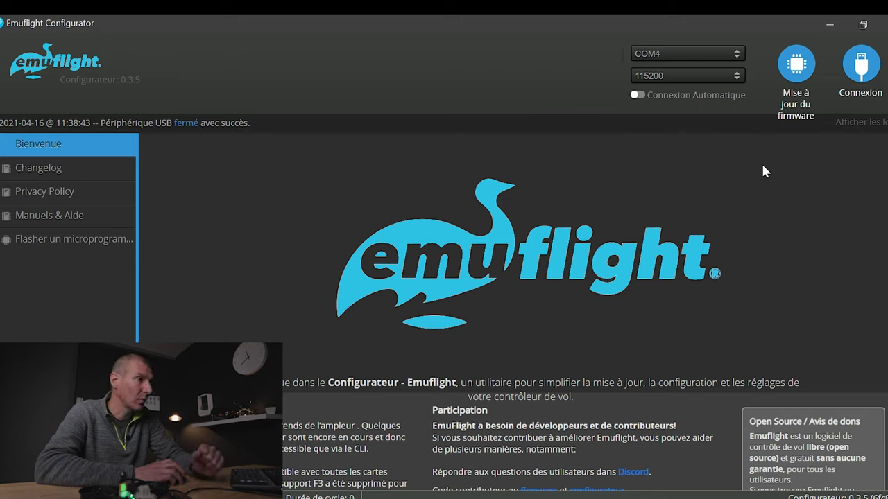
pyautogui.click(860, 65)
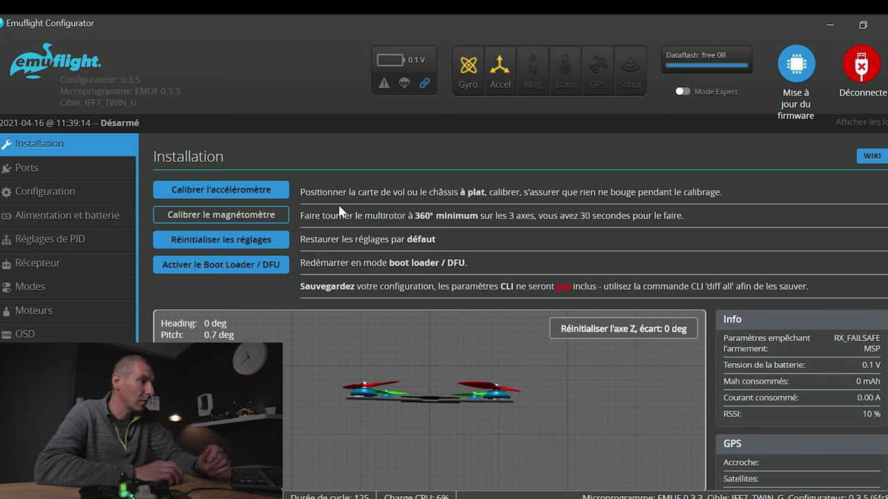
pyautogui.scroll(-3, 336, 209)
pyautogui.scroll(3, 336, 209)
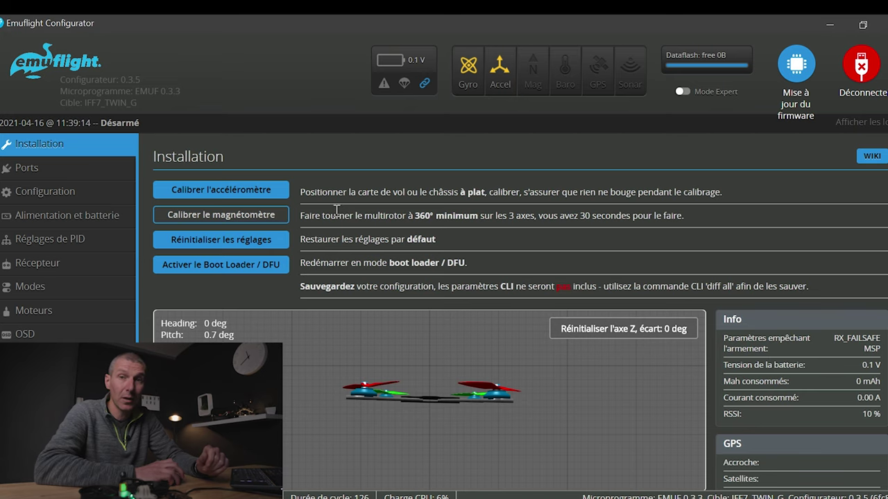
# Configure the ports with Serial Rx only on UART1, MSP on UART2, GPS at 57600 on UART3 and ESC on UART5, and save with reboot.
pyautogui.click(30, 171)
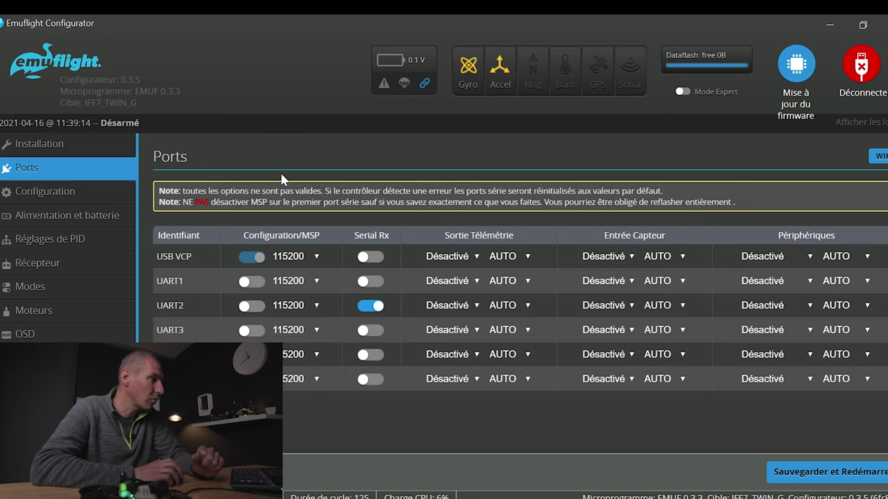
pyautogui.click(371, 281)
pyautogui.click(370, 305)
pyautogui.click(252, 305)
pyautogui.click(604, 329)
pyautogui.click(603, 350)
pyautogui.click(657, 329)
pyautogui.click(658, 438)
pyautogui.click(604, 379)
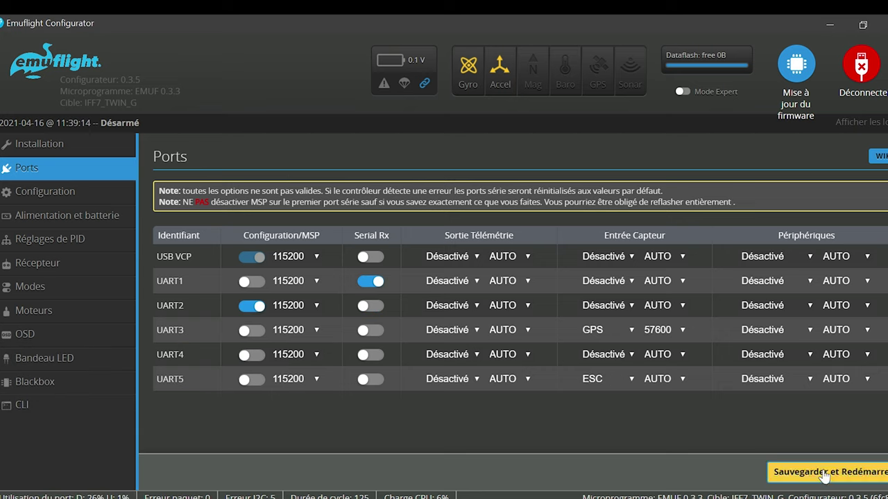
pyautogui.click(824, 472)
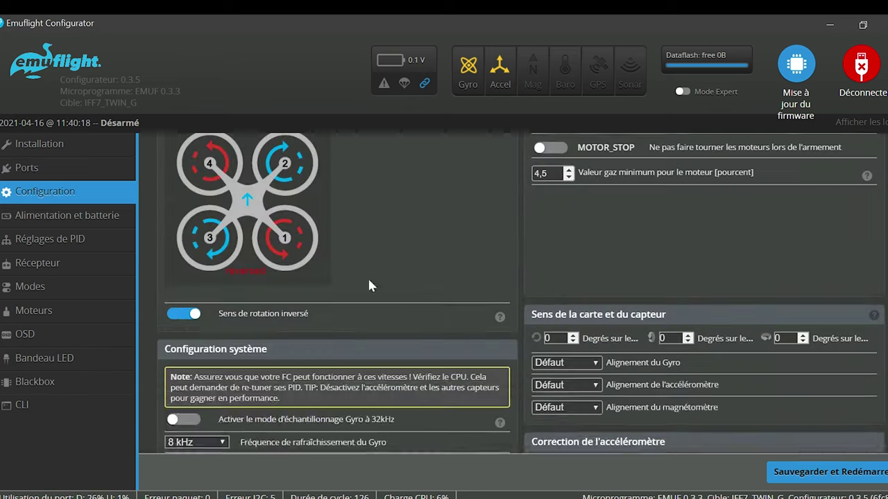
# Enable the GPS feature for navigation and telemetry in the flight controller's configuration.
pyautogui.scroll(-10, 367, 277)
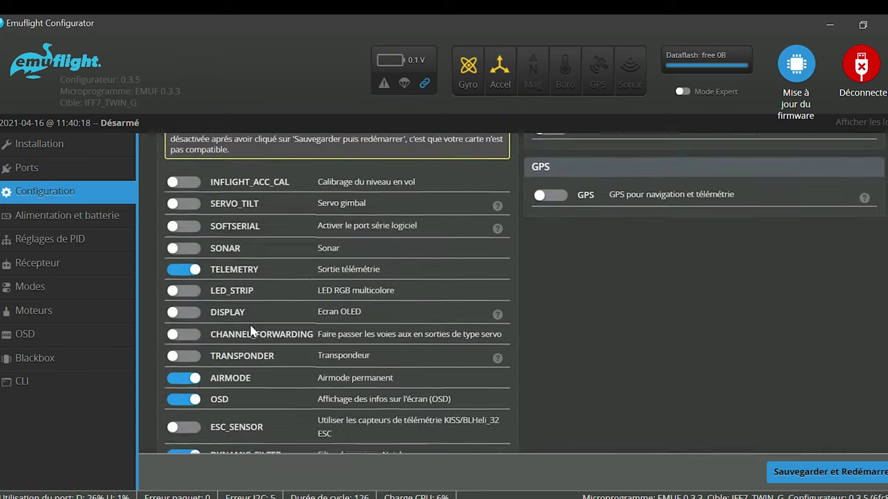
pyautogui.scroll(2, 252, 331)
pyautogui.scroll(-2, 548, 209)
pyautogui.click(550, 178)
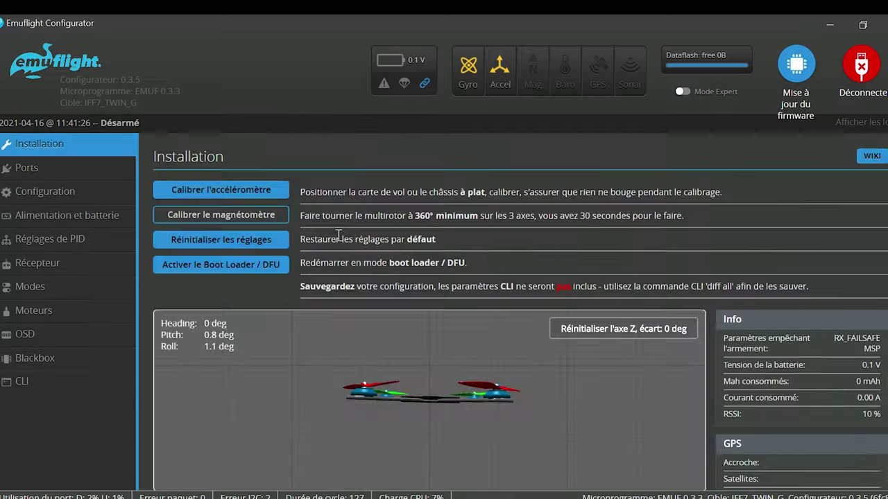
# Go through the configuration, power and battery, and receiver pages to check the channel order and stick range settings.
pyautogui.click(45, 192)
pyautogui.click(59, 215)
pyautogui.click(38, 263)
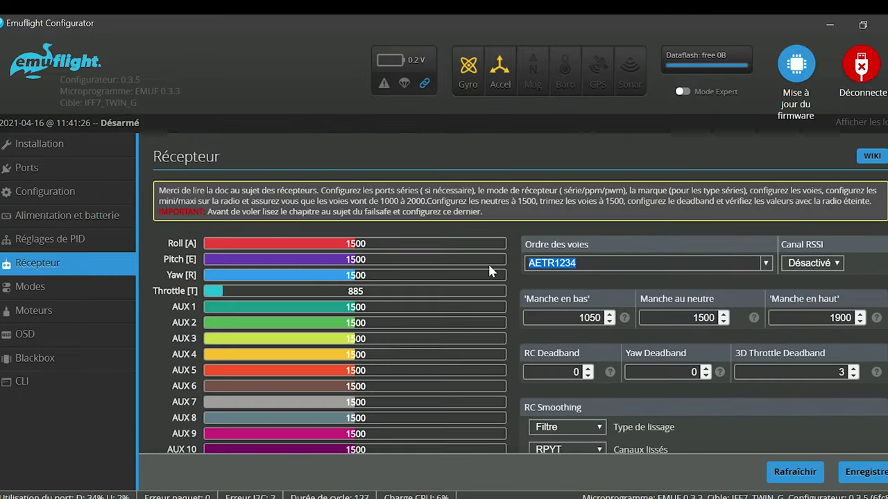
pyautogui.scroll(-1, 695, 299)
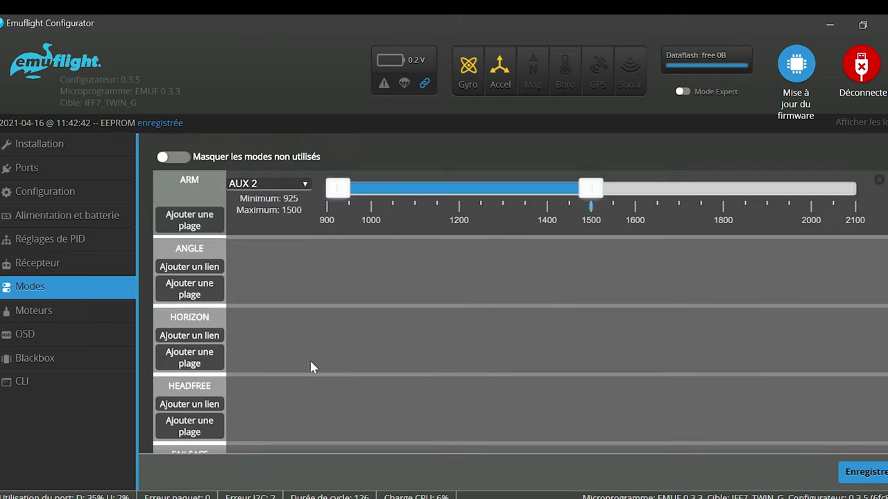
# Add an activation range for a mode further down the modes list below ARM and choose its AUX channel.
pyautogui.scroll(-3, 309, 359)
pyautogui.scroll(-10, 295, 317)
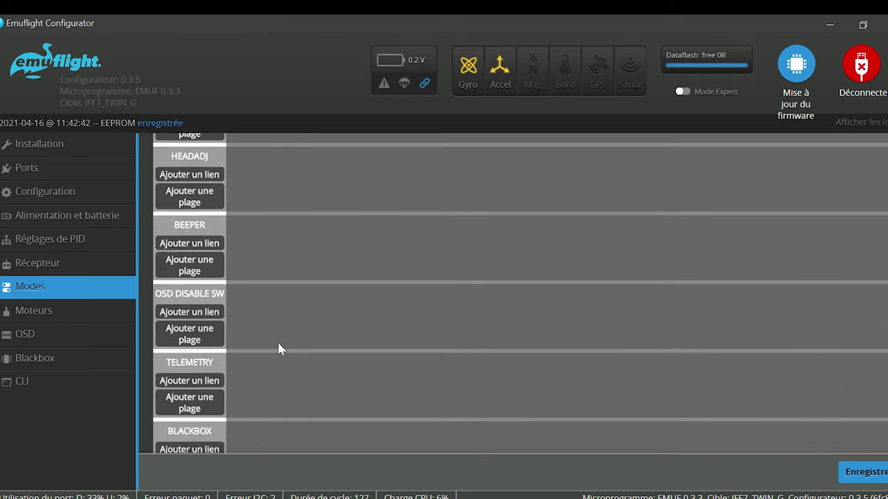
pyautogui.click(189, 301)
pyautogui.click(309, 320)
pyautogui.scroll(-1, 397, 390)
pyautogui.scroll(10, 319, 387)
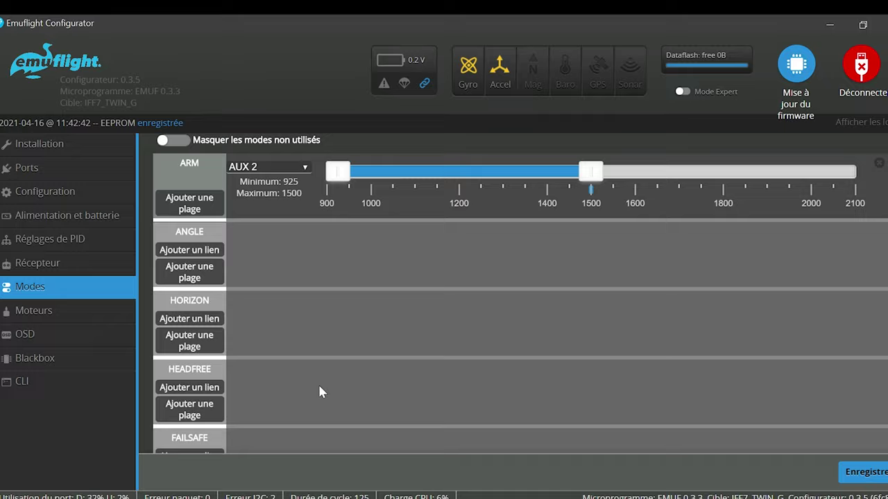
pyautogui.scroll(-15, 318, 387)
pyautogui.click(267, 369)
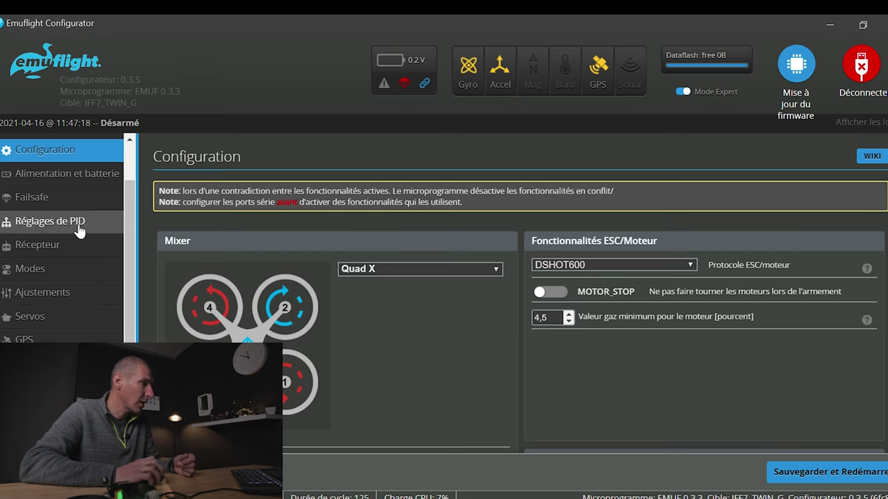
# Review the AUX channels and ranges assigned to the ARM, FAILSAFE, GPS RESCUE and remaining active modes.
pyautogui.click(29, 269)
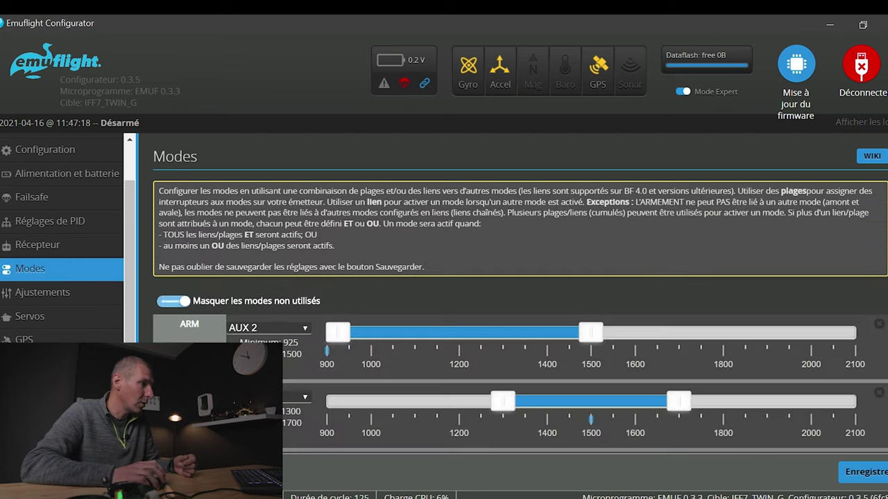
pyautogui.scroll(-2, 520, 312)
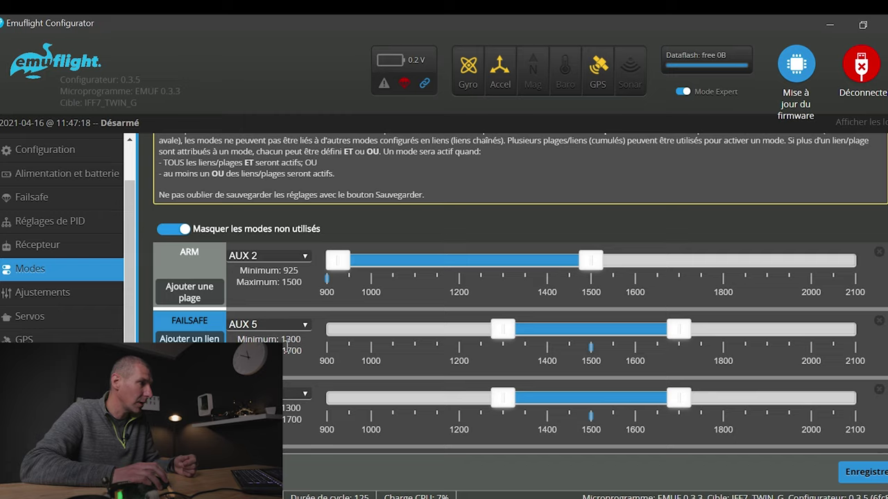
pyautogui.scroll(-1, 285, 348)
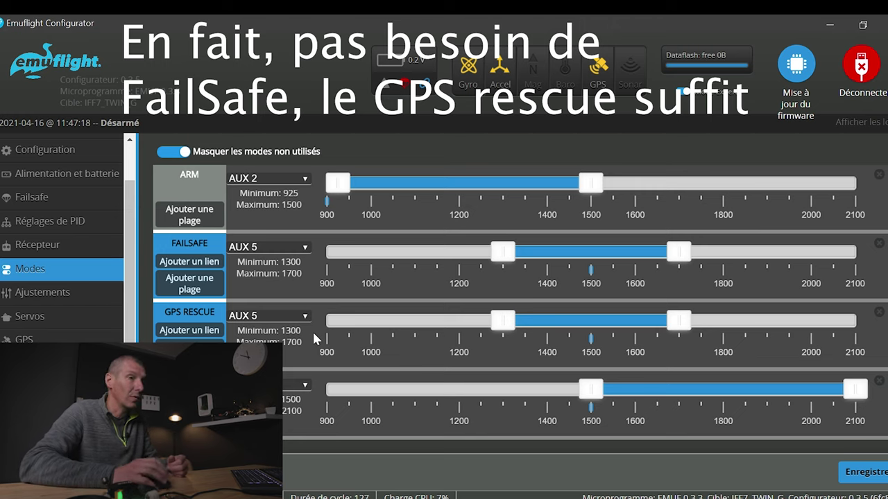
pyautogui.scroll(3, 289, 347)
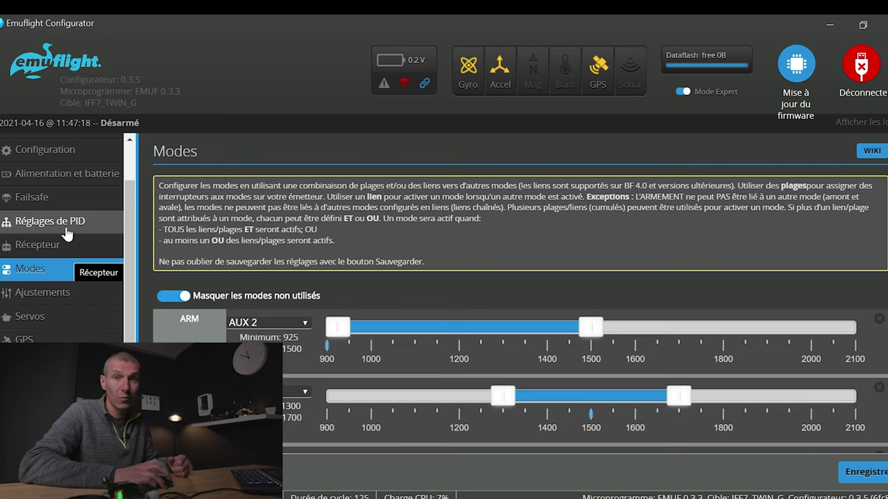
pyautogui.scroll(2, 66, 233)
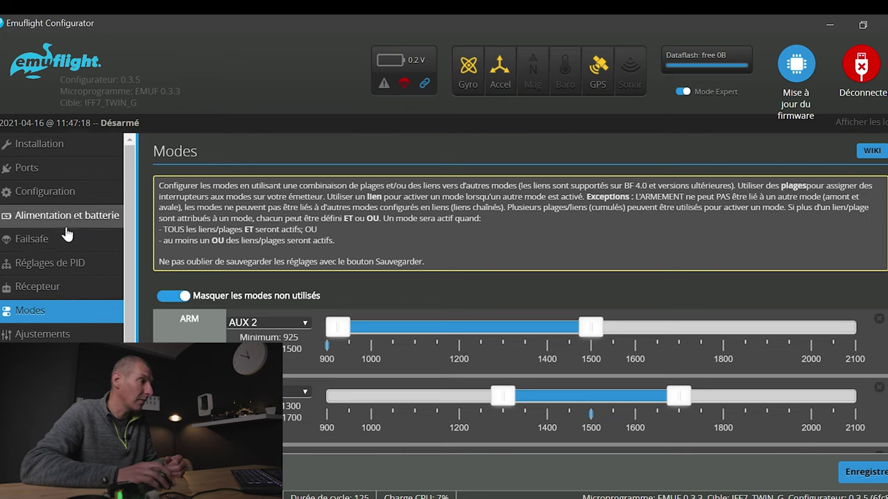
# Apply the PID preset 3in-4S-1506/2203-3600/3450kv-Skylion-Cinewhoop to Profile 1 and save it.
pyautogui.click(55, 267)
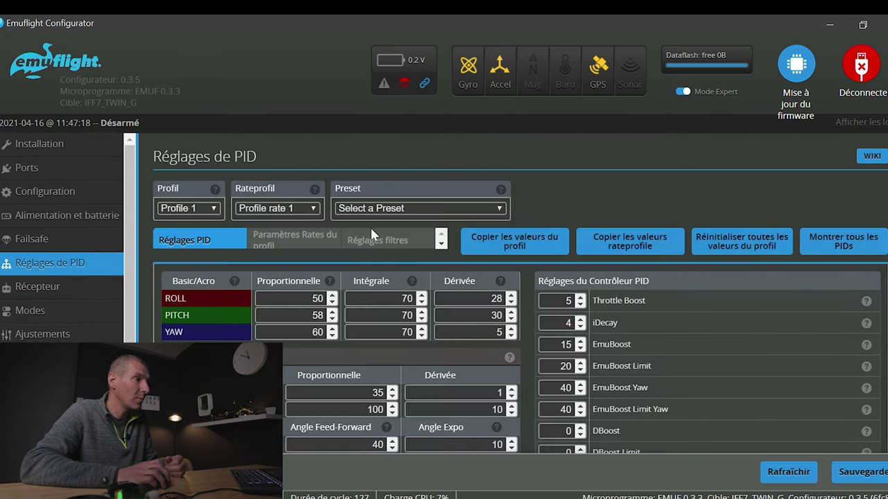
pyautogui.click(494, 209)
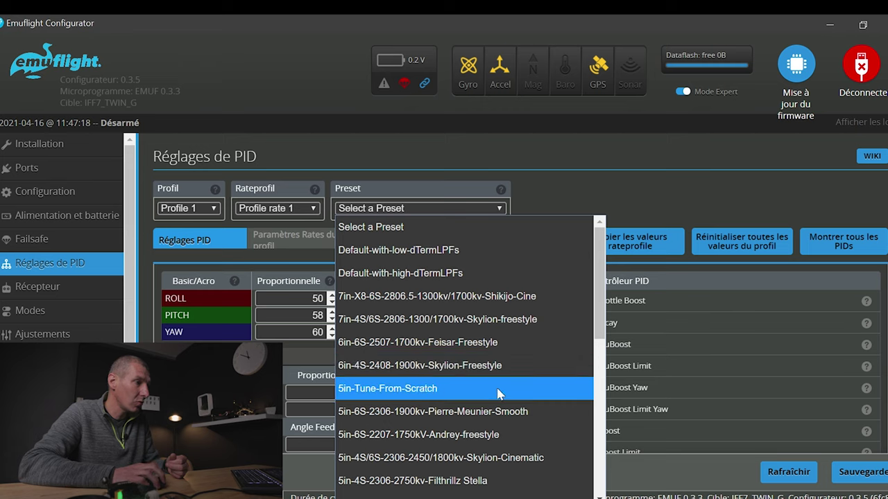
pyautogui.scroll(-3, 498, 394)
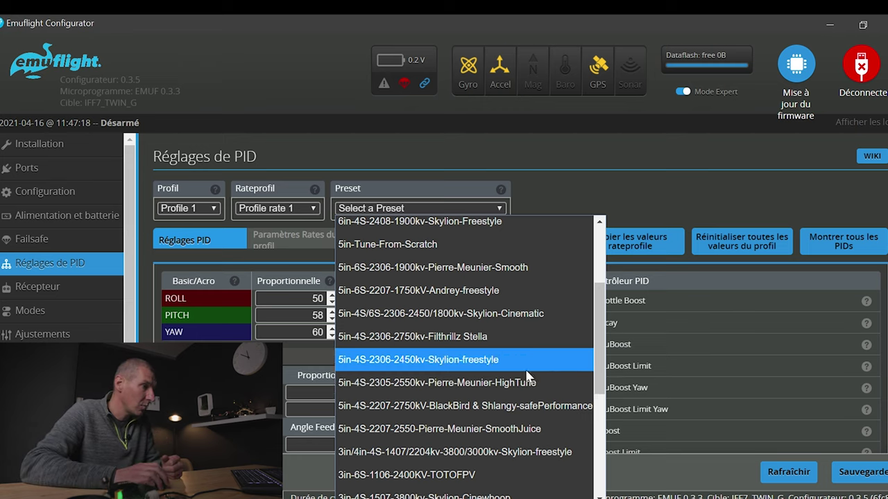
pyautogui.scroll(-2, 525, 368)
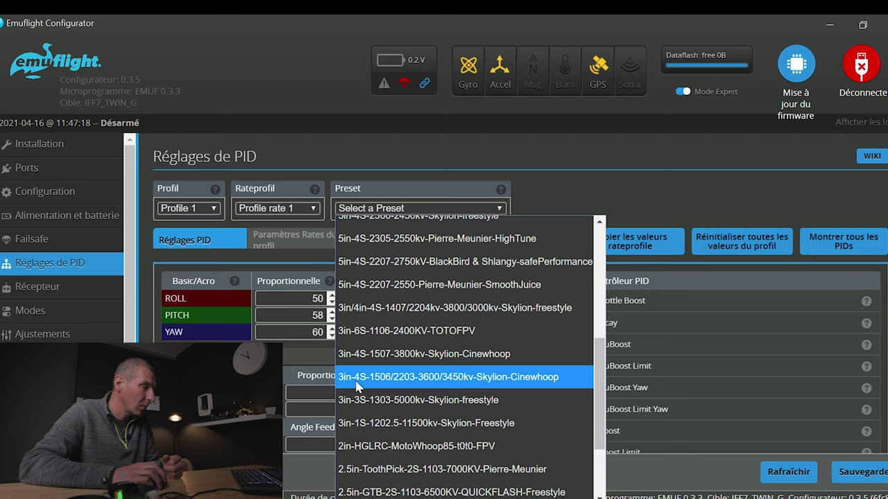
pyautogui.click(467, 384)
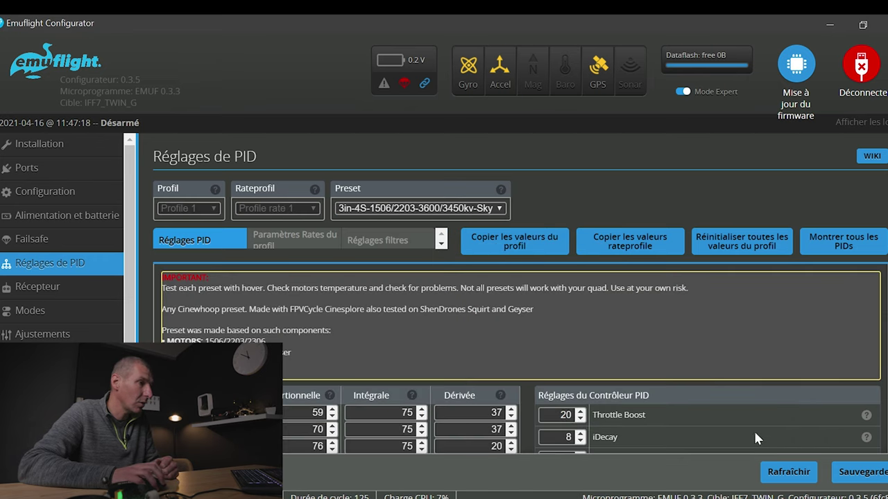
pyautogui.click(866, 472)
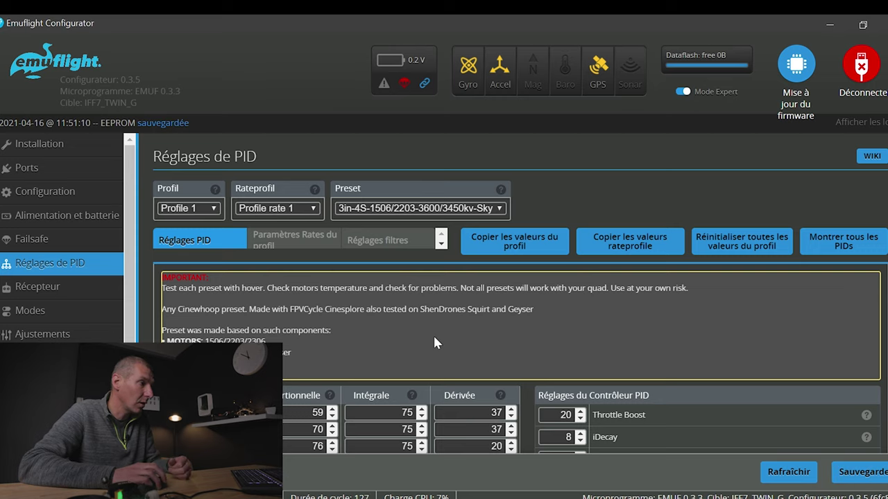
# Examine the preset's component notes, PID and controller values, and the rates profile with its TPA and SPA settings.
pyautogui.scroll(-1, 436, 342)
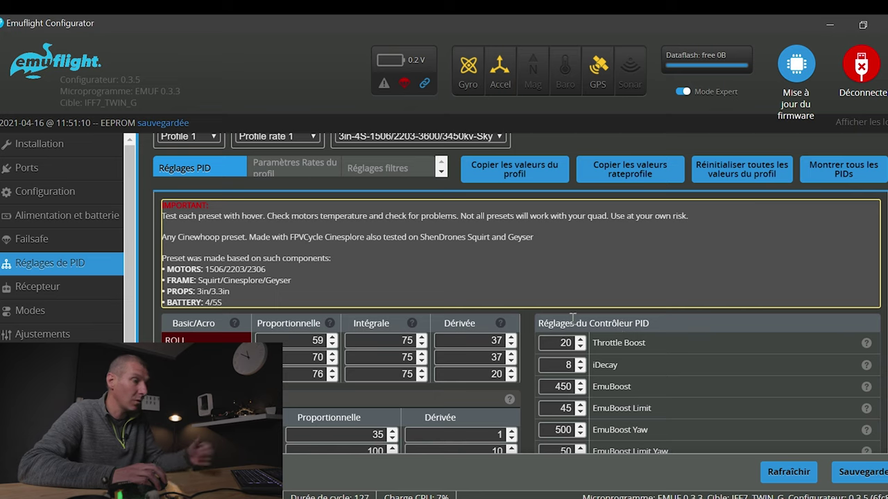
pyautogui.scroll(-3, 573, 319)
pyautogui.scroll(4, 534, 389)
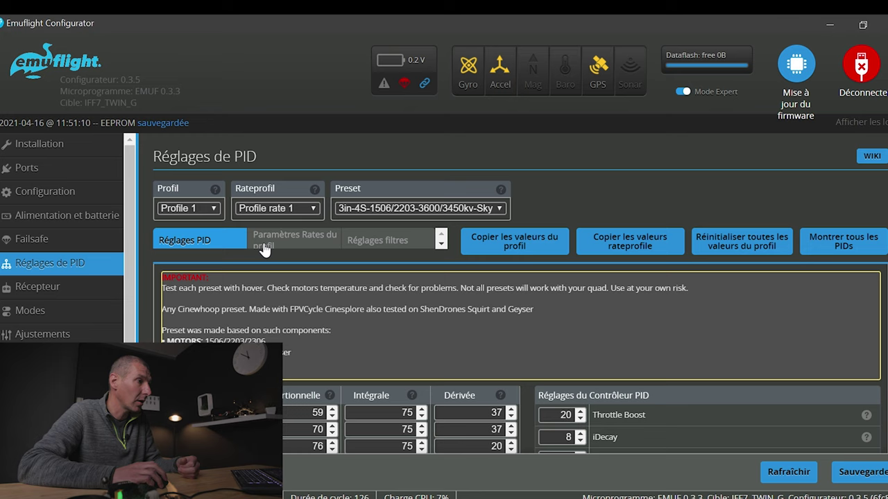
pyautogui.scroll(-2, 397, 309)
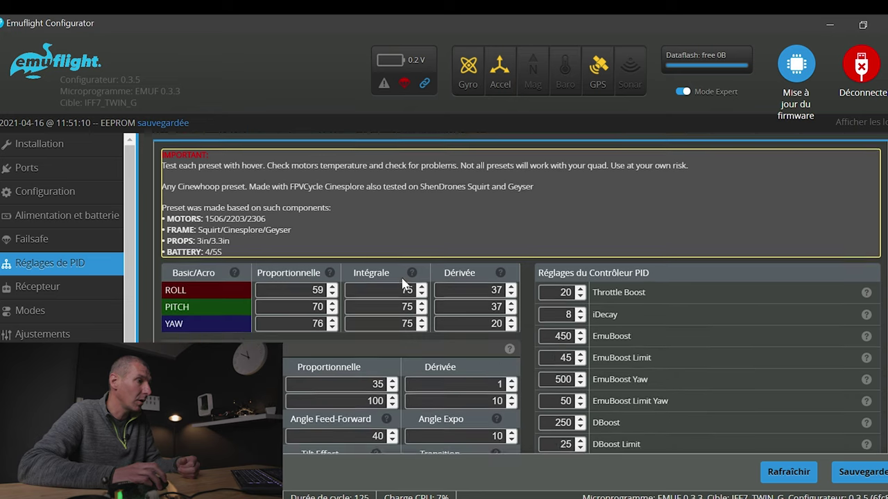
pyautogui.scroll(-2, 404, 285)
pyautogui.scroll(4, 404, 285)
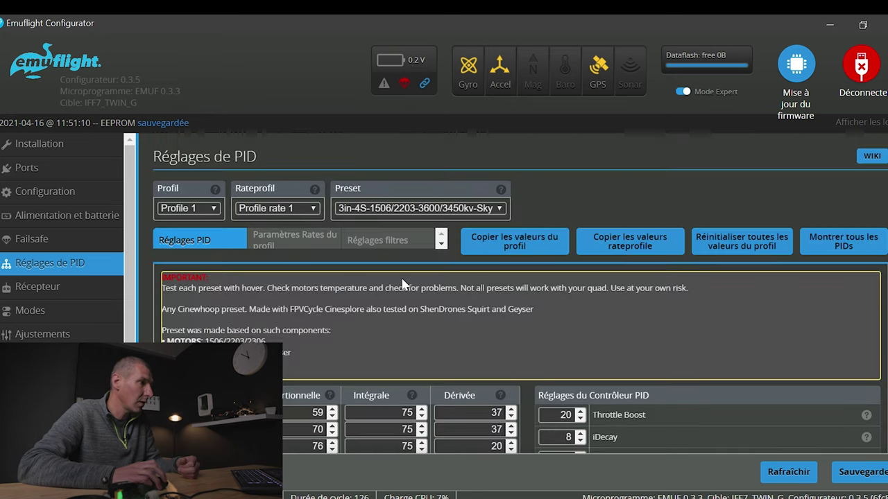
pyautogui.click(316, 243)
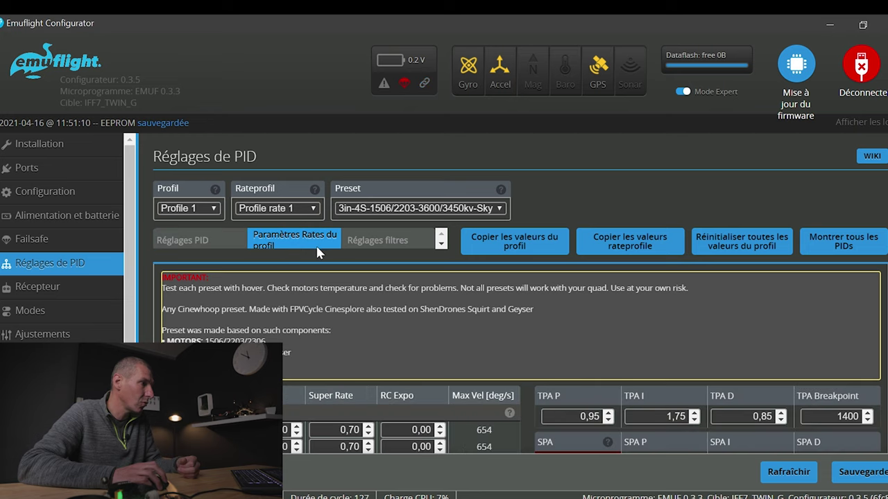
pyautogui.scroll(-2, 442, 300)
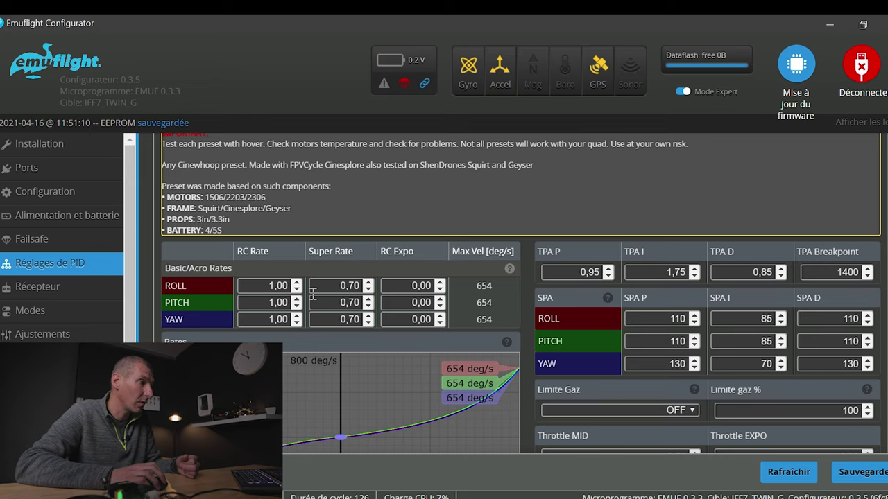
# Set the roll axis RC Expo to 0.3 in the Basic/Acro Rates table.
pyautogui.scroll(-3, 411, 332)
pyautogui.scroll(3, 417, 326)
pyautogui.moveTo(434, 285); pyautogui.dragTo(403, 289)
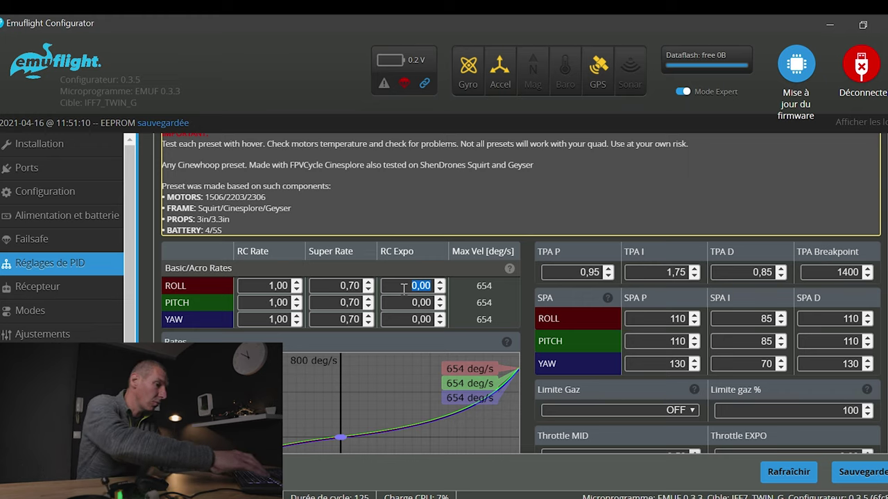
pyautogui.write('0')
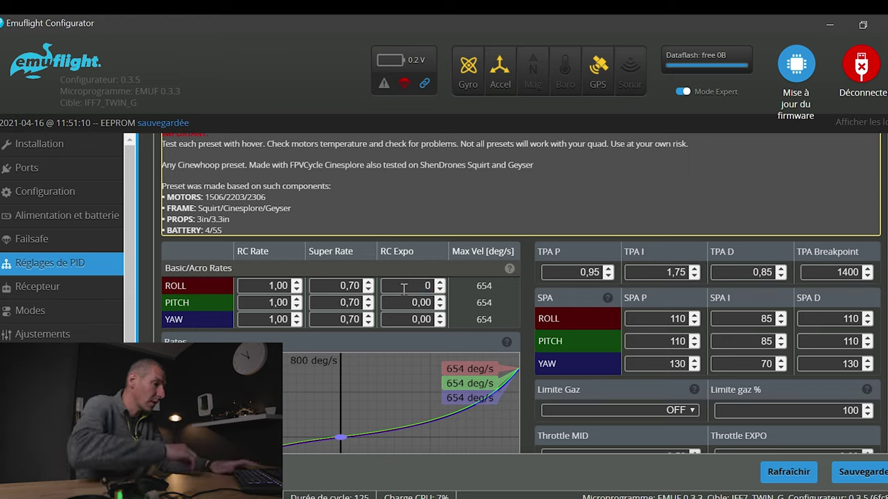
pyautogui.write('3')
pyautogui.press('BackSpace')
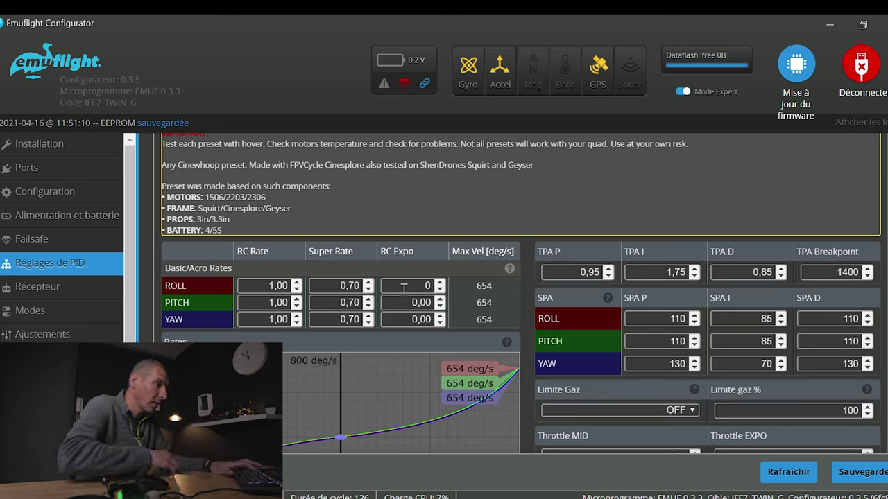
pyautogui.write('3')
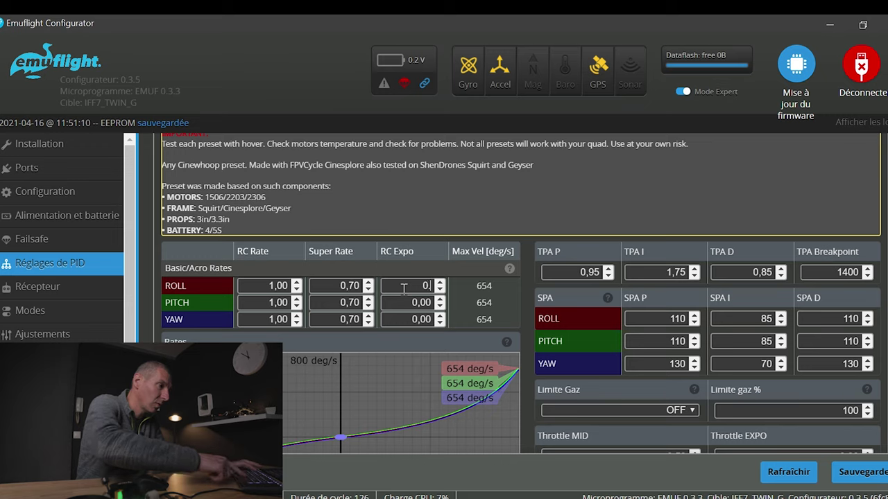
pyautogui.write('3')
# Set the RC Expo of both the pitch and yaw axes to 0.3 and check the resulting rates curve.
pyautogui.click(432, 302)
pyautogui.moveTo(432, 303); pyautogui.dragTo(400, 305)
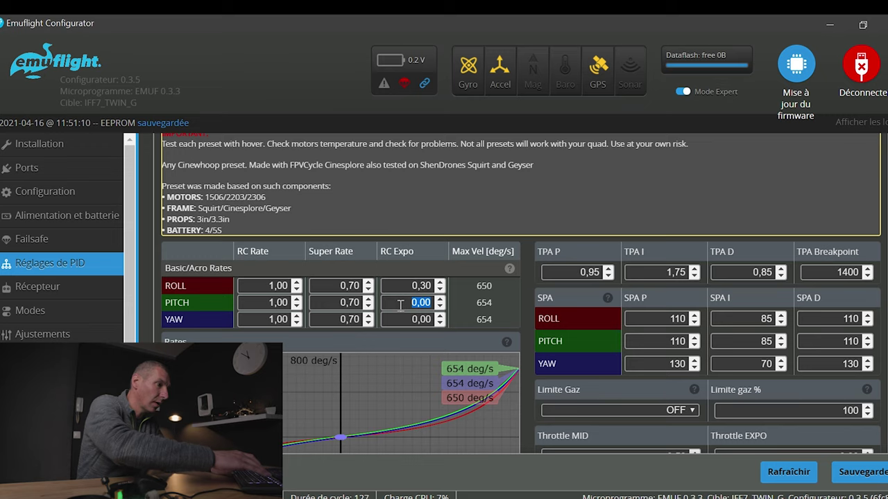
pyautogui.write('0')
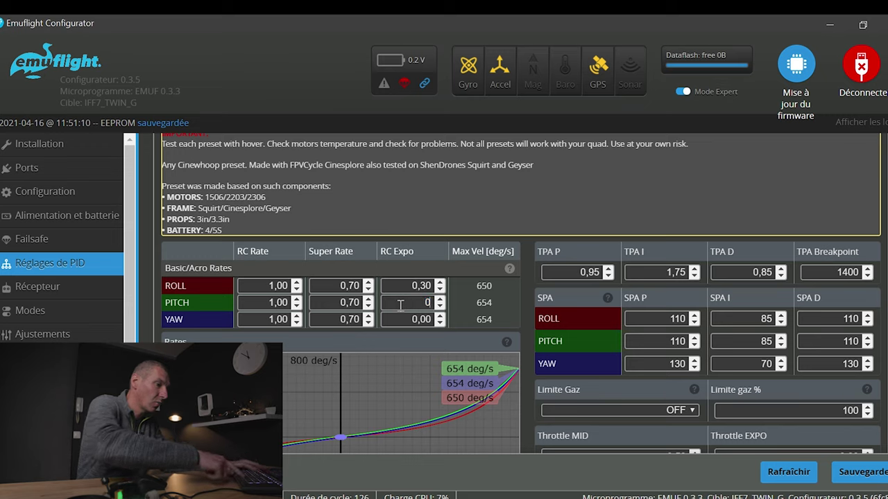
pyautogui.write('.3')
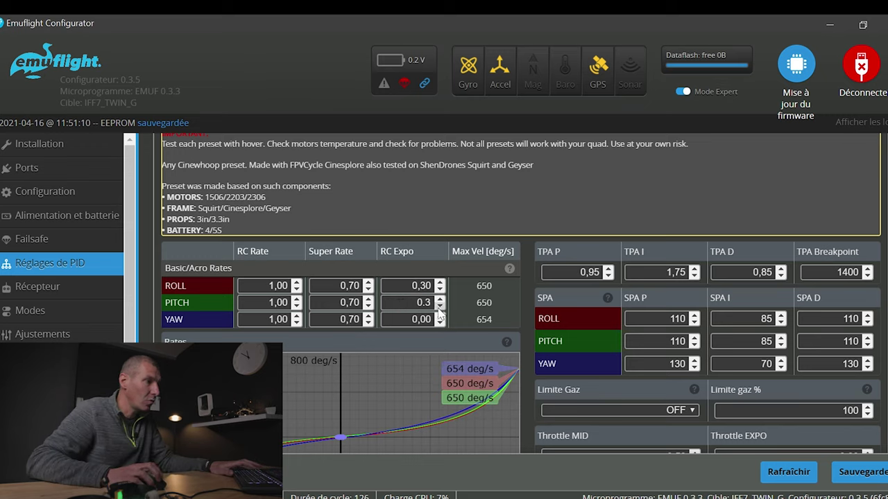
pyautogui.moveTo(428, 319); pyautogui.dragTo(407, 325)
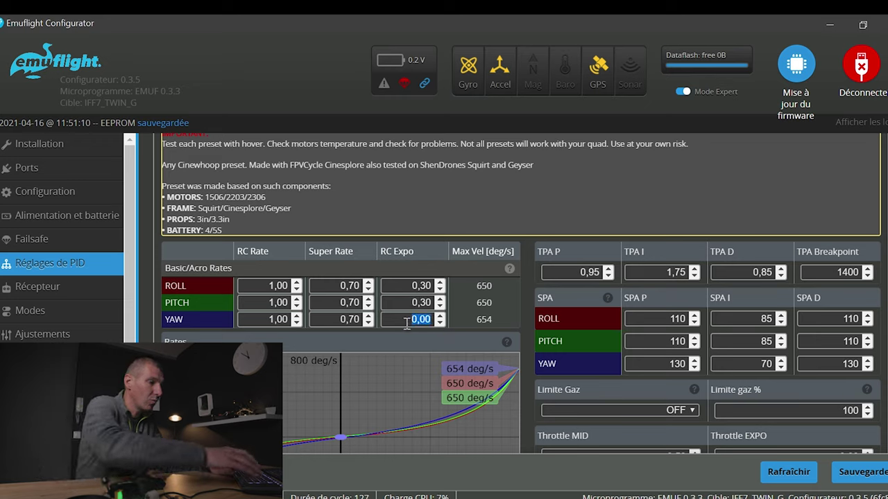
pyautogui.write('0')
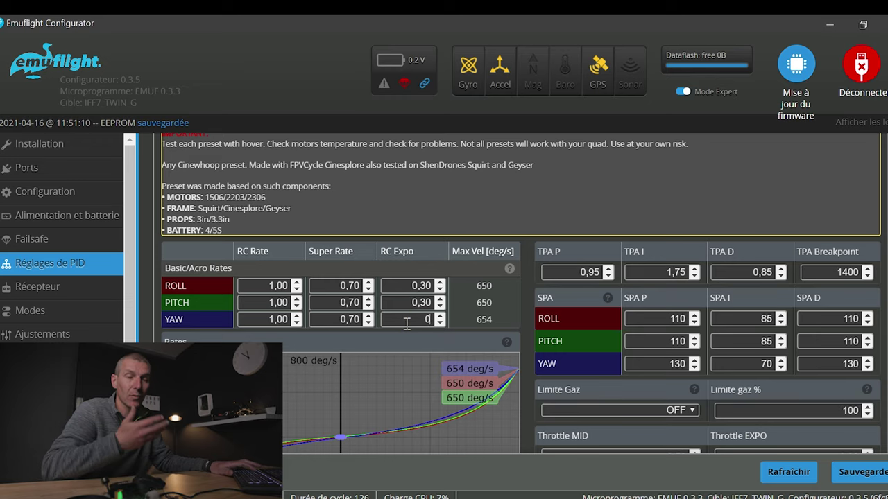
pyautogui.write('.3')
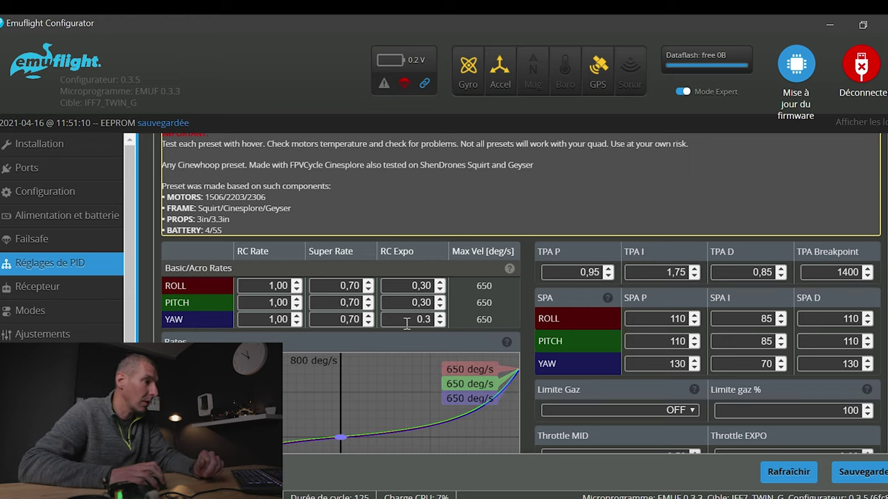
pyautogui.click(462, 303)
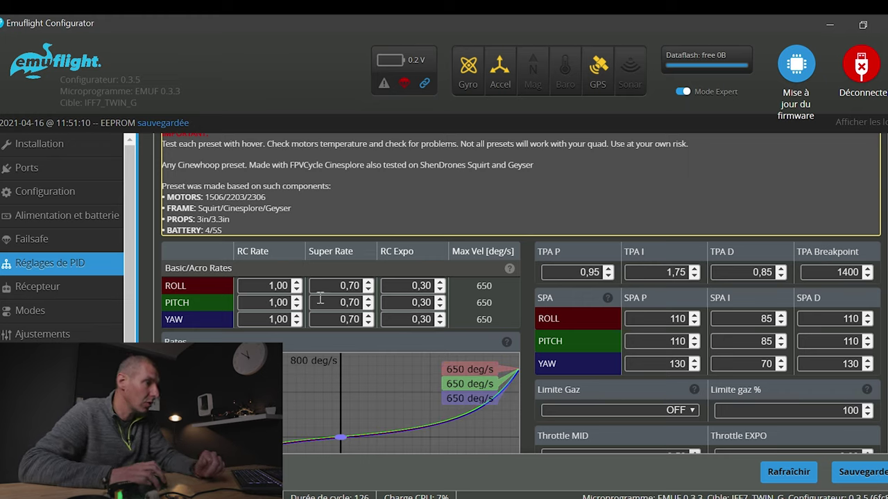
pyautogui.scroll(-1, 340, 312)
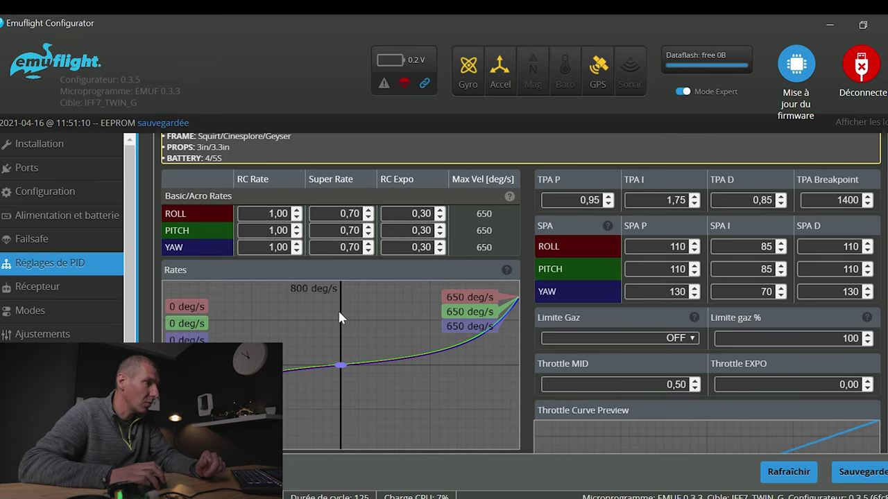
pyautogui.scroll(1, 340, 318)
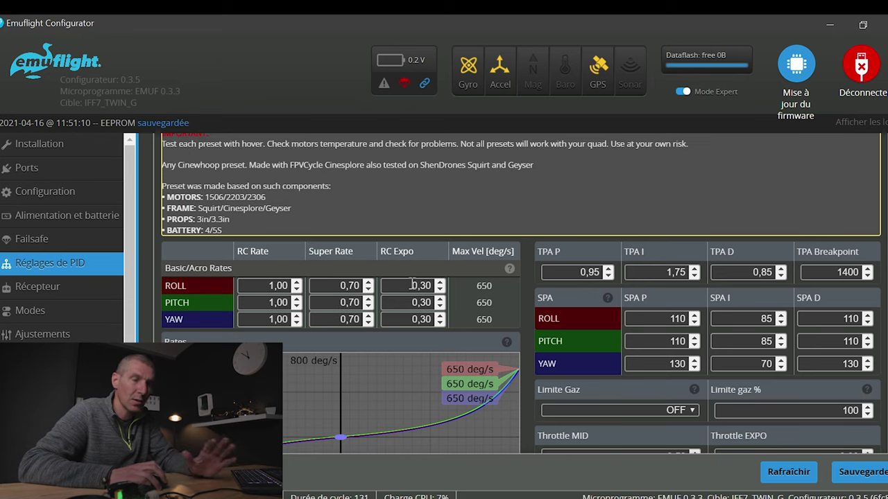